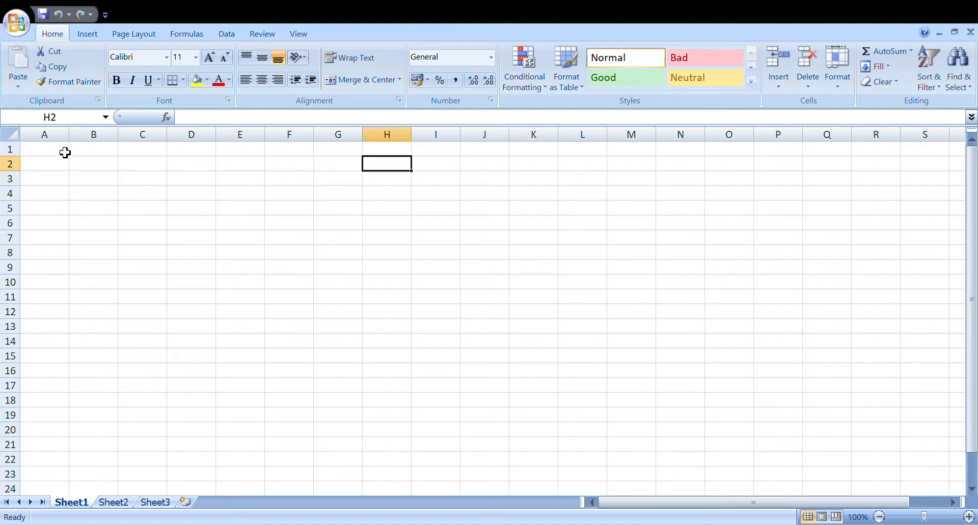
Enter the heading ELECTRONIC GOODS in cell A1.
{"action": "left_click", "coordinate": [64, 153]}
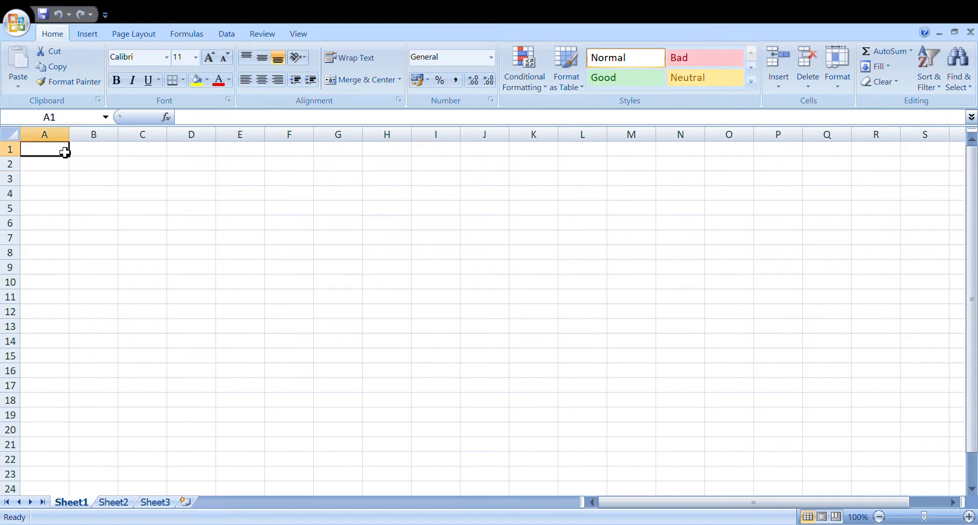
{"action": "type", "text": "S"}
{"action": "key", "text": "BackSpace"}
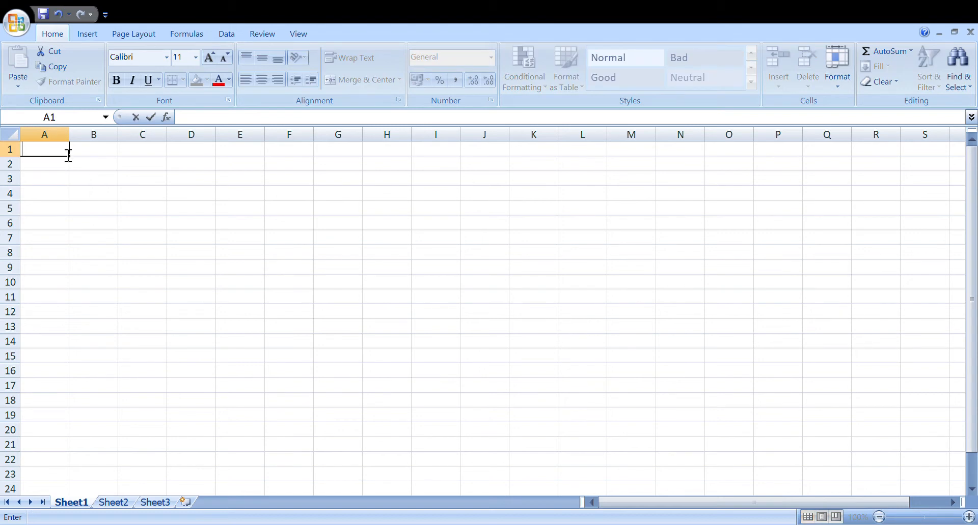
{"action": "type", "text": "ELECTRN"}
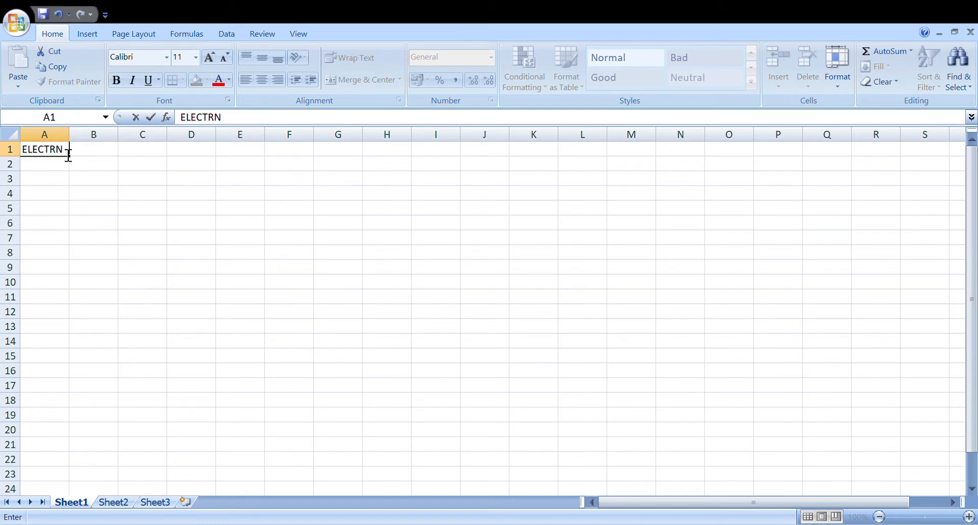
{"action": "key", "text": "BackSpace"}
{"action": "type", "text": "ONIC GOODS"}
{"action": "key", "text": "Return"}
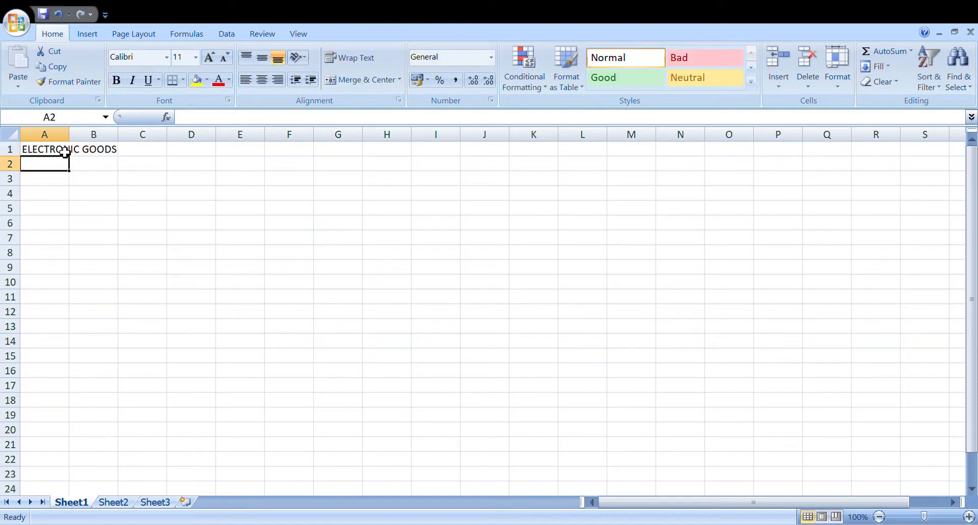
Enter REFRIGERATOR in cell A2, directly under the ELECTRONIC GOODS heading.
{"action": "type", "text": "RE"}
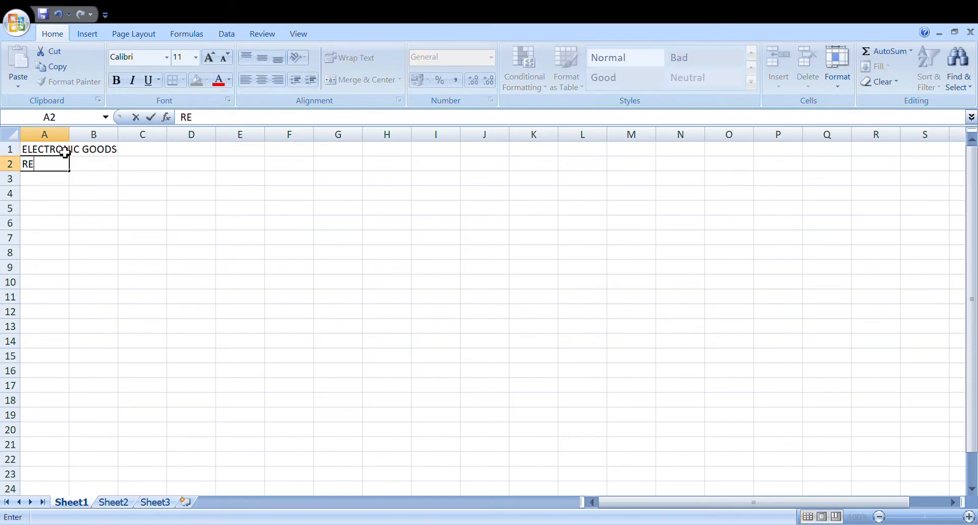
{"action": "type", "text": "FRIGERATO"}
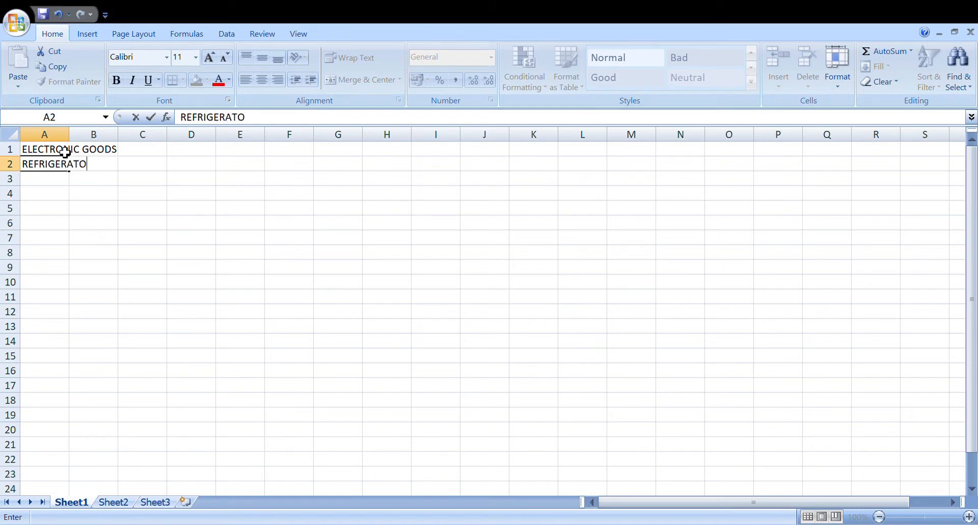
{"action": "type", "text": "R"}
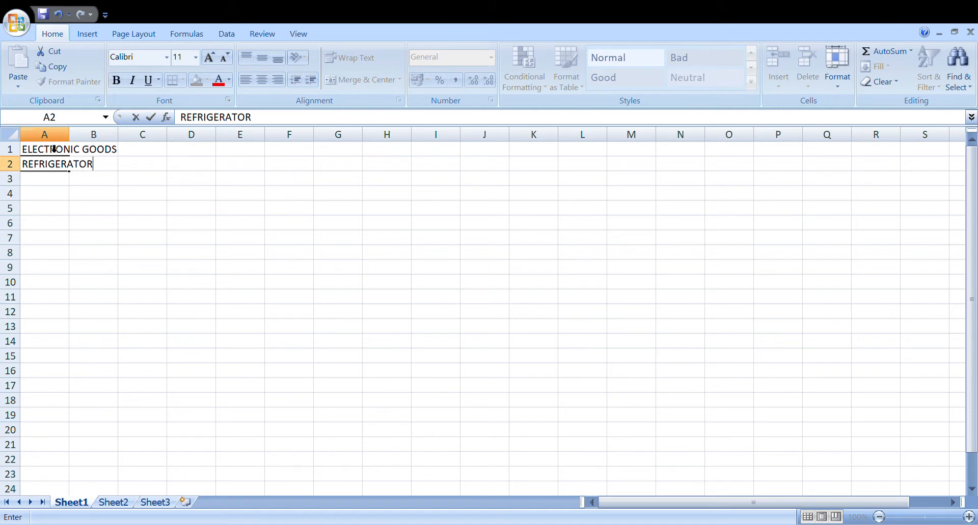
{"action": "left_click", "coordinate": [54, 149]}
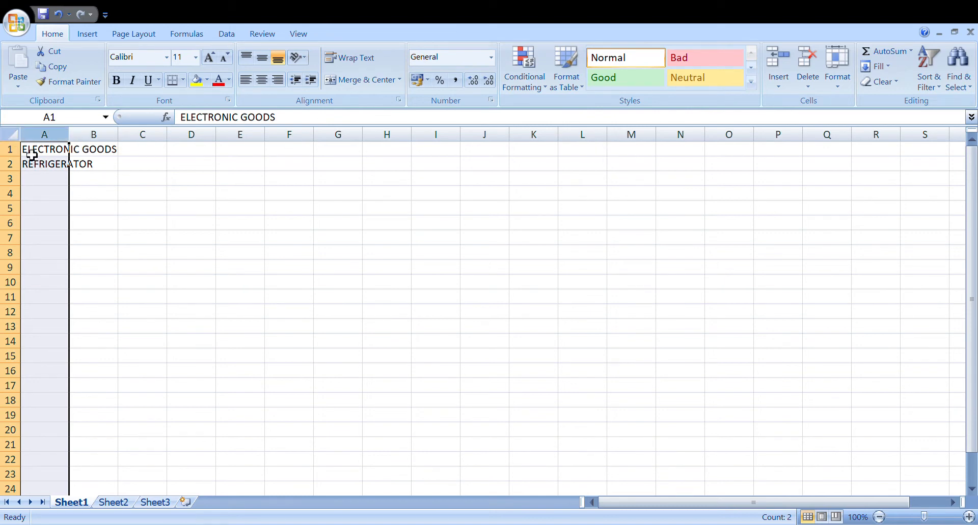
Try manually widening column A to fit ELECTRONIC GOODS and column B to a similar width, and undo the width changes.
{"action": "left_click", "coordinate": [30, 162]}
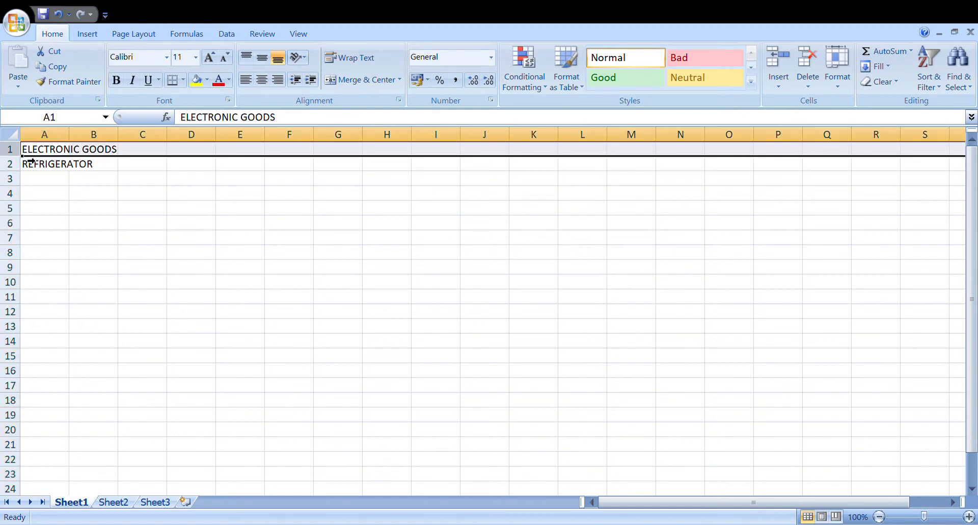
{"action": "left_click", "coordinate": [57, 142]}
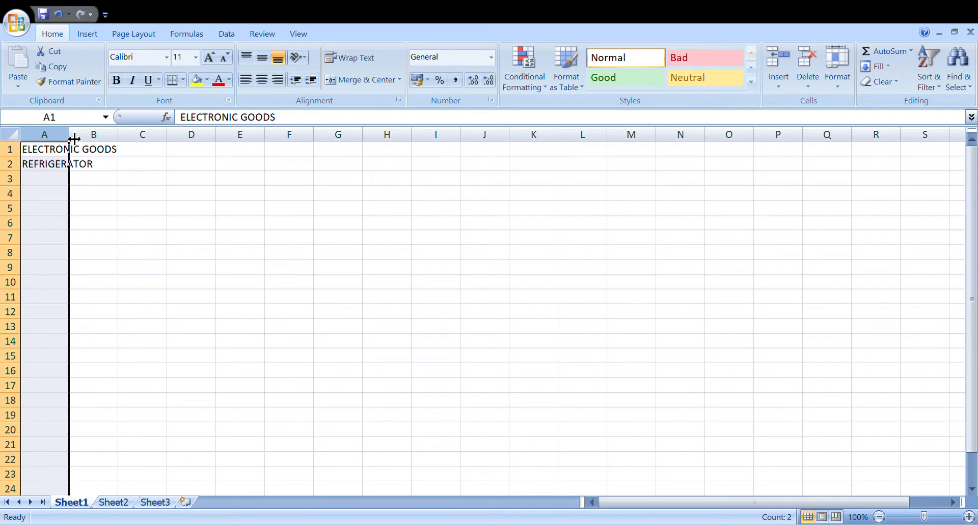
{"action": "left_click_drag", "start_coordinate": [70, 139], "coordinate": [147, 143]}
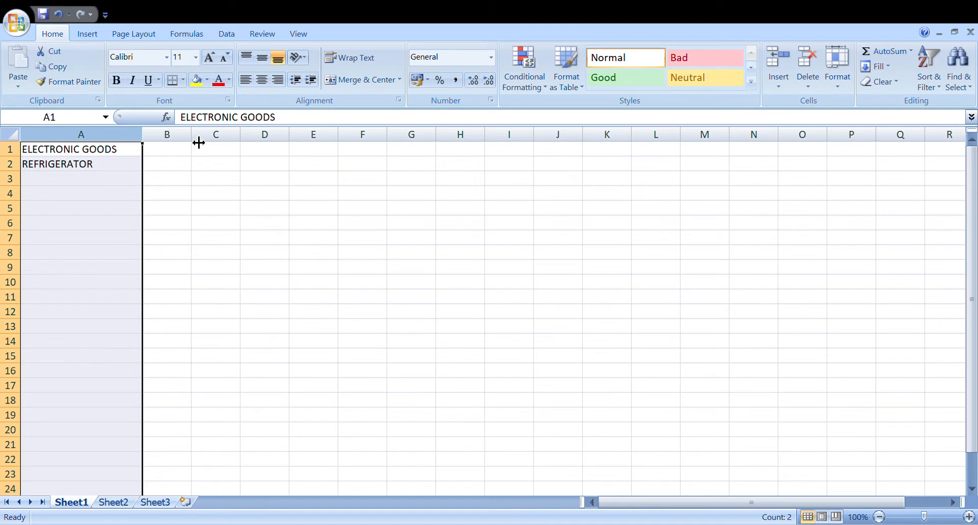
{"action": "left_click_drag", "start_coordinate": [198, 143], "coordinate": [203, 144]}
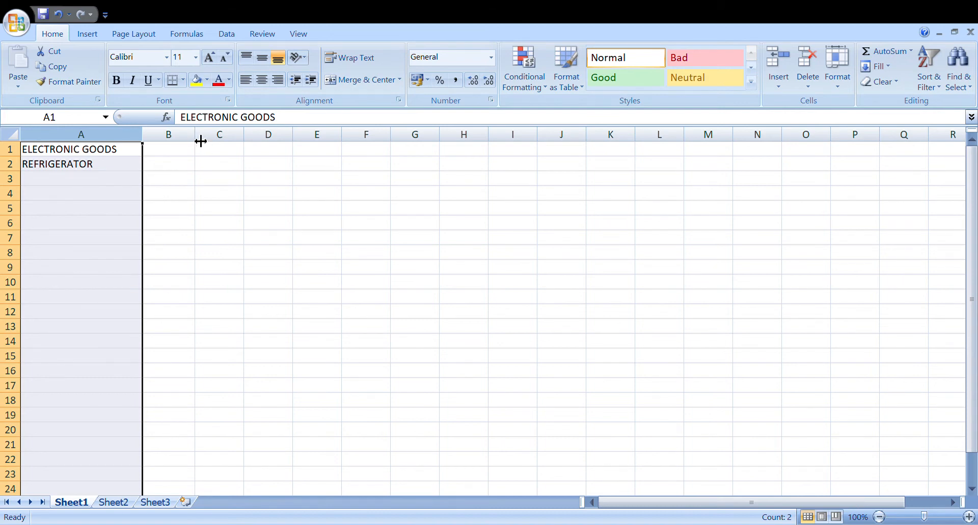
{"action": "left_click_drag", "start_coordinate": [200, 141], "coordinate": [278, 142]}
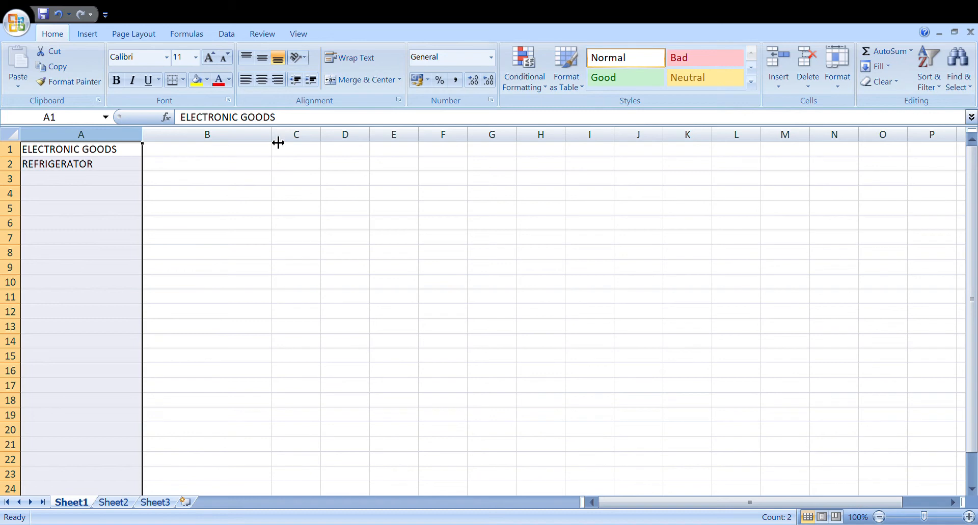
{"action": "key", "text": "ctrl+z"}
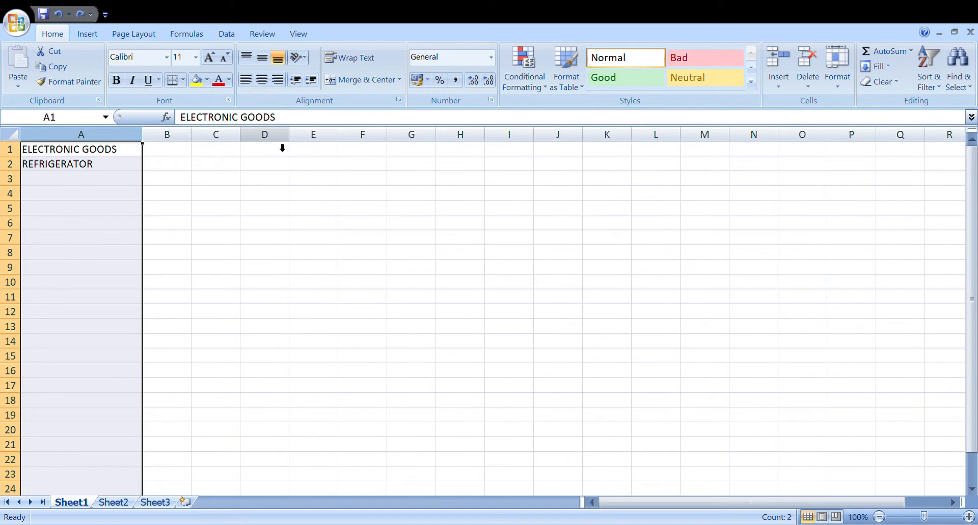
{"action": "key", "text": "ctrl+z"}
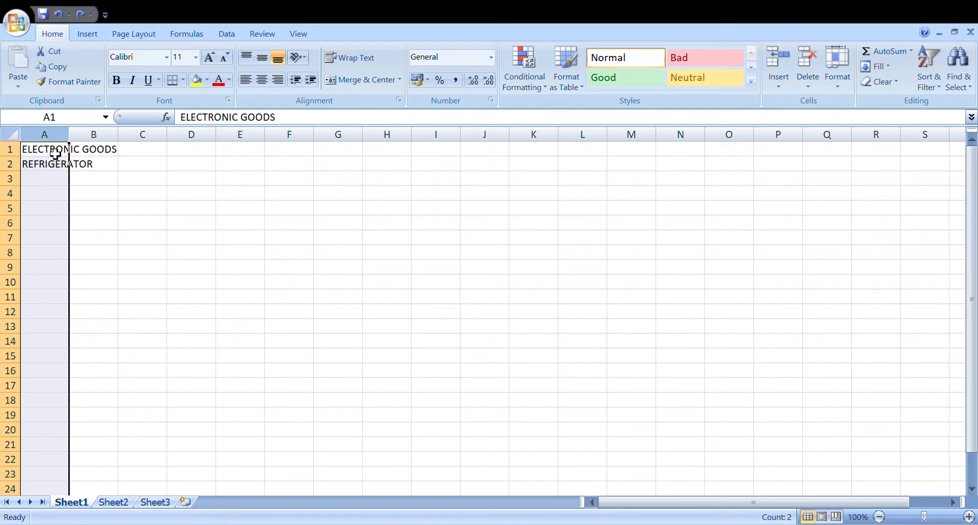
Try AutoFit on column A to match its longest entry, and restore the column's previous width.
{"action": "left_click", "coordinate": [159, 226]}
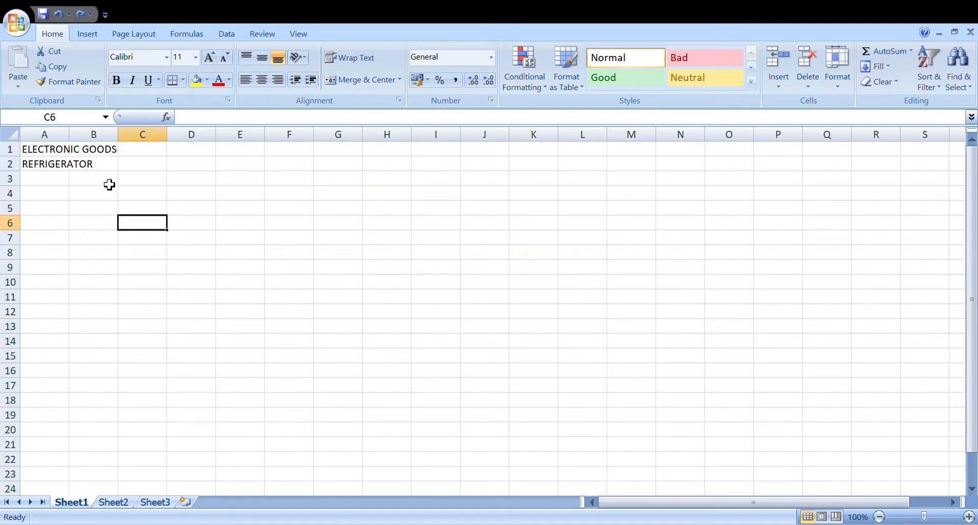
{"action": "double_click", "coordinate": [77, 146]}
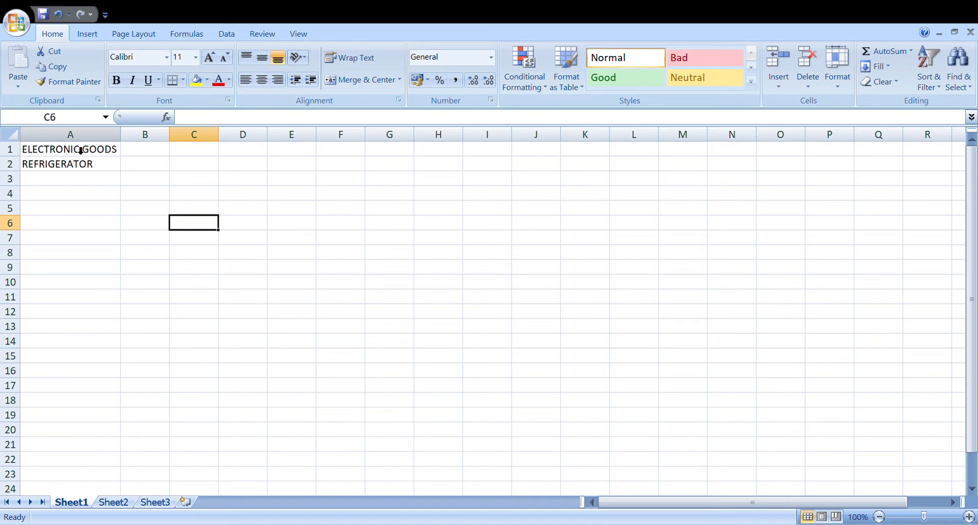
{"action": "left_click_drag", "start_coordinate": [120, 134], "coordinate": [69, 135]}
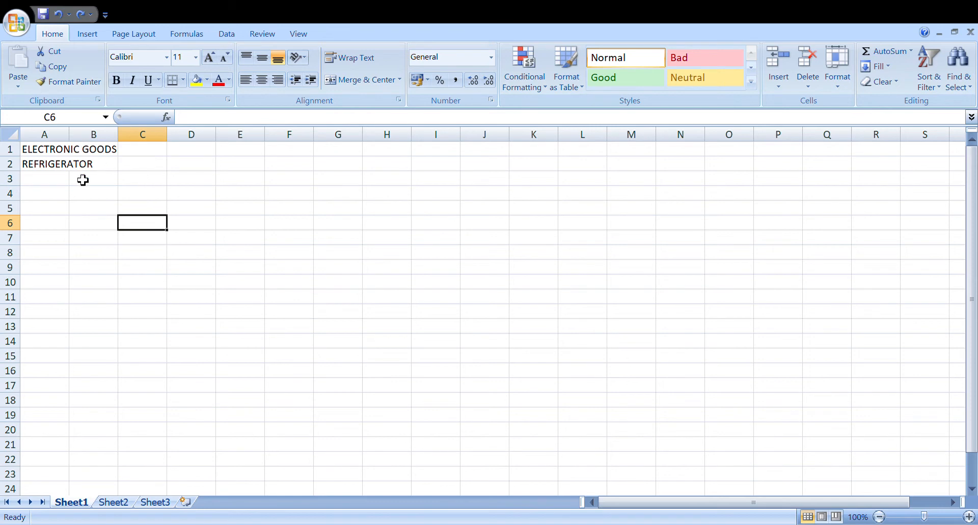
Try giving column A a wider numeric column width, and undo that change.
{"action": "left_click", "coordinate": [58, 151]}
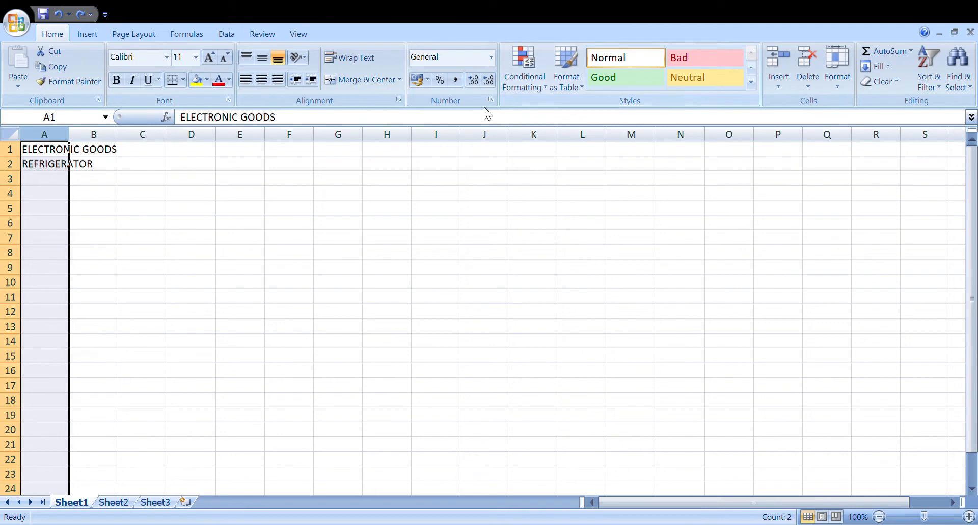
{"action": "left_click", "coordinate": [836, 72]}
{"action": "left_click", "coordinate": [861, 151]}
{"action": "left_click", "coordinate": [402, 277]}
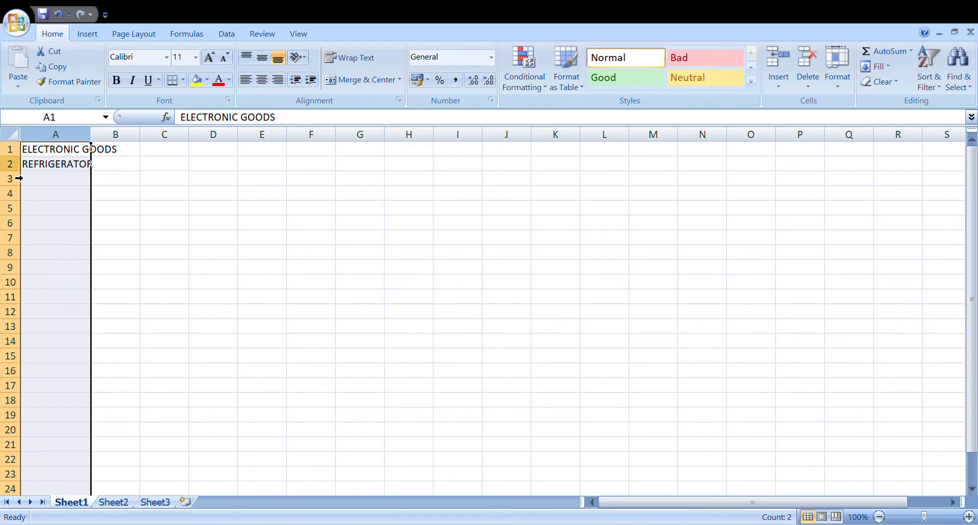
{"action": "key", "text": "ctrl+z"}
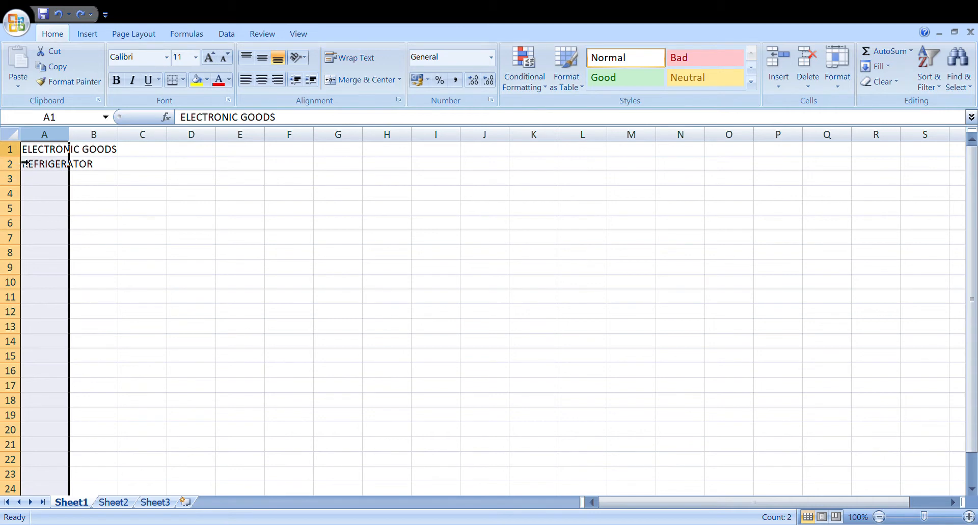
Try manually making row 1 several times taller, and undo the height change.
{"action": "key", "text": "shift+space"}
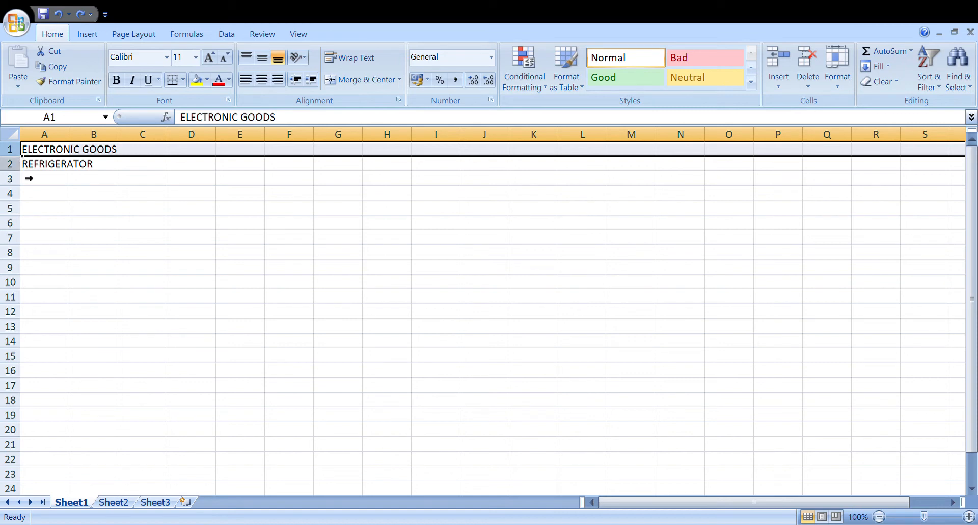
{"action": "left_click_drag", "start_coordinate": [26, 160], "coordinate": [29, 200]}
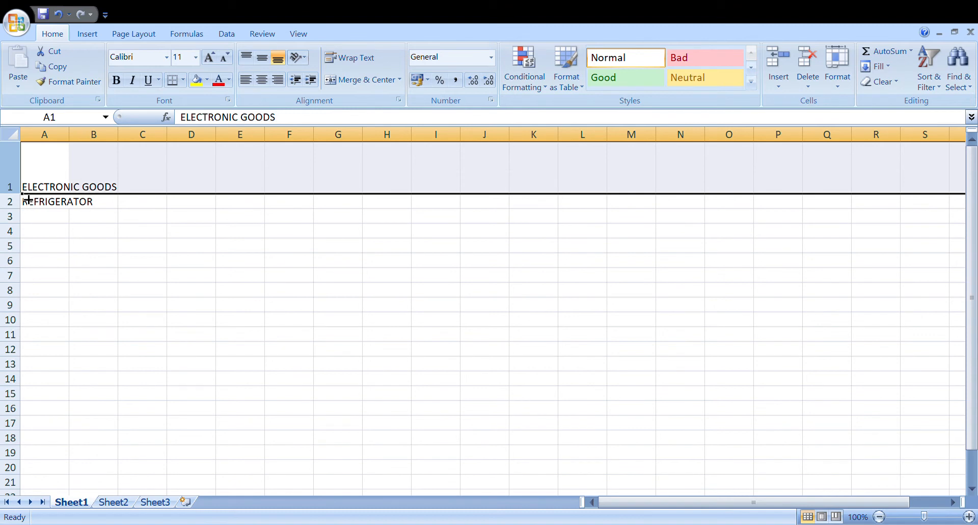
{"action": "key", "text": "ctrl+z"}
{"action": "left_click", "coordinate": [153, 199]}
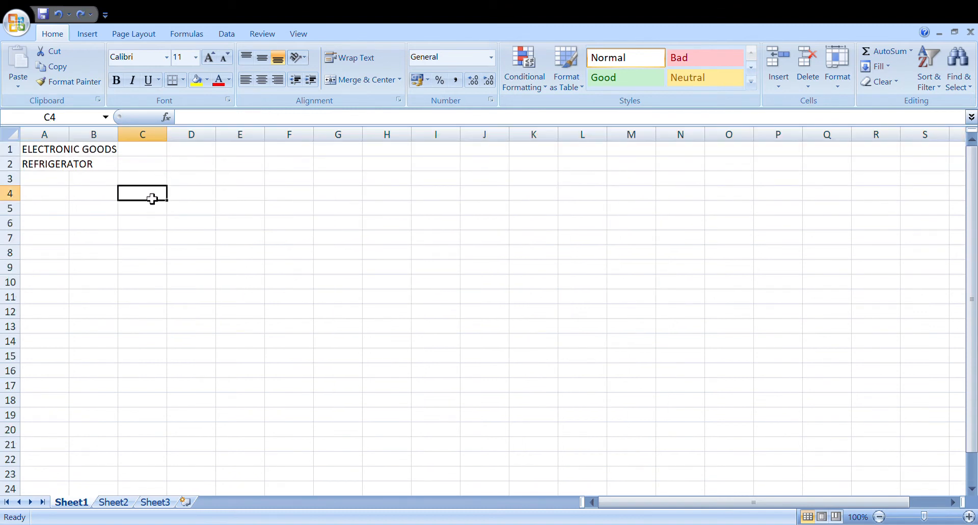
Select row 1 and set a moderately larger row height for it.
{"action": "left_click", "coordinate": [19, 160]}
{"action": "left_click", "coordinate": [19, 160]}
{"action": "left_click", "coordinate": [15, 157]}
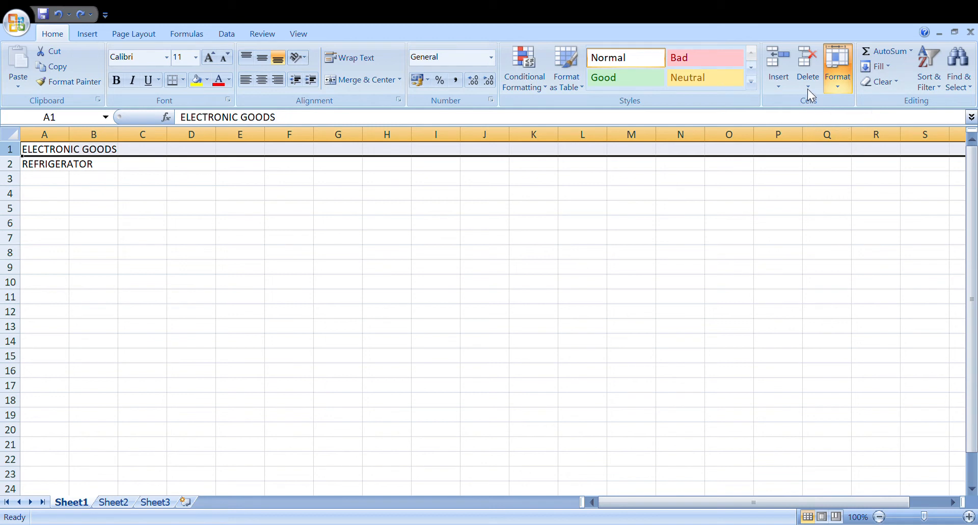
{"action": "left_click", "coordinate": [837, 80]}
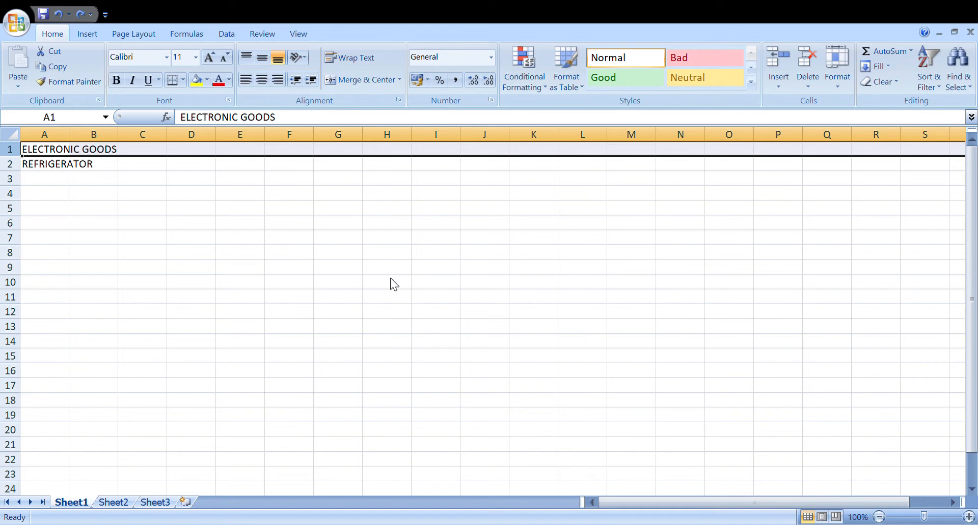
{"action": "key", "text": "ctrl+y"}
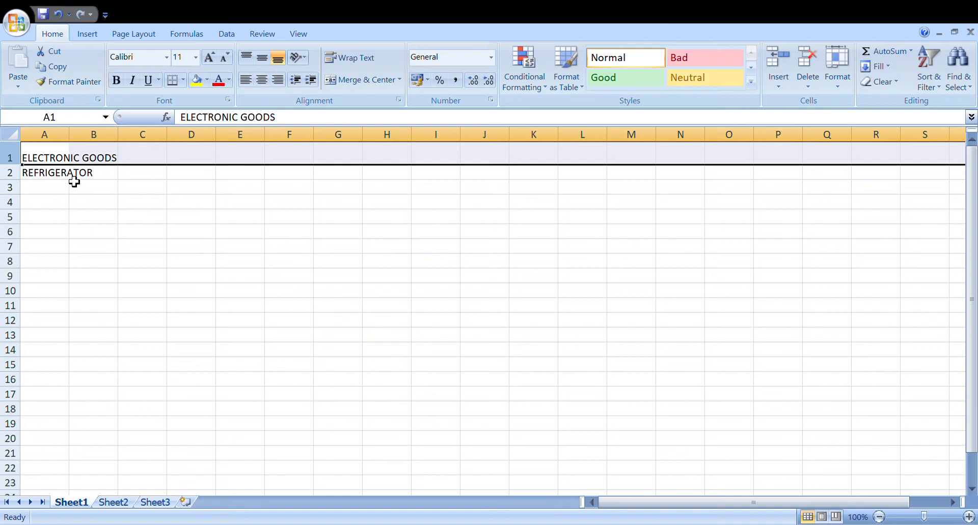
Delete cell A1 containing ELECTRONIC GOODS and shift the cells below it up.
{"action": "left_click", "coordinate": [55, 156]}
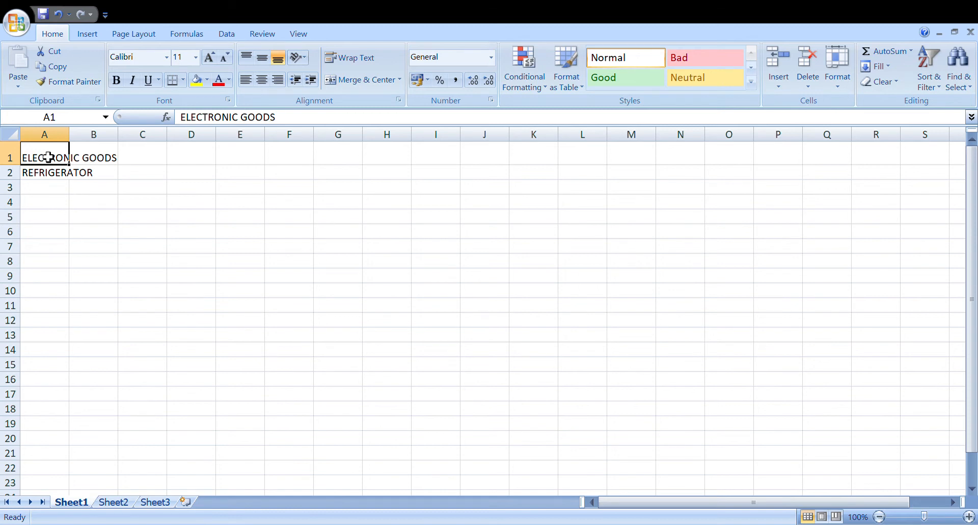
{"action": "left_click", "coordinate": [224, 204]}
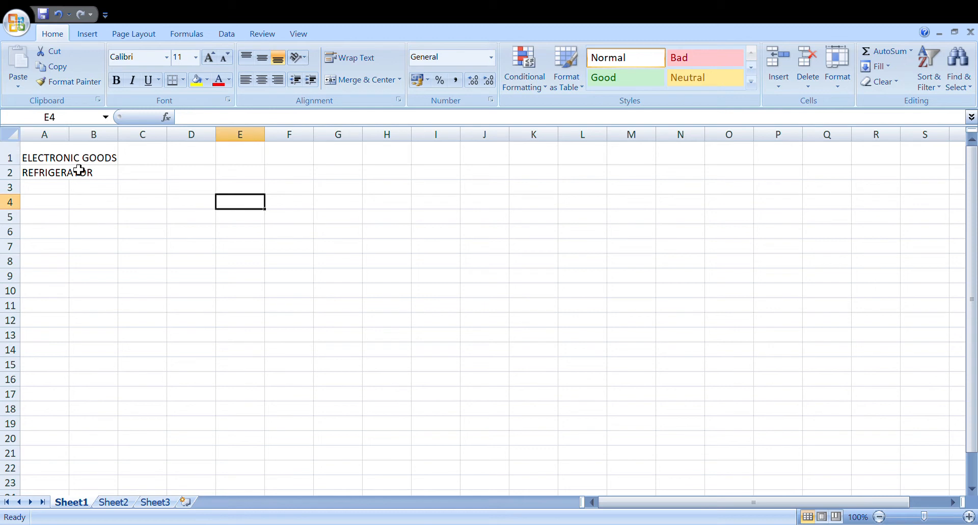
{"action": "left_click", "coordinate": [60, 162]}
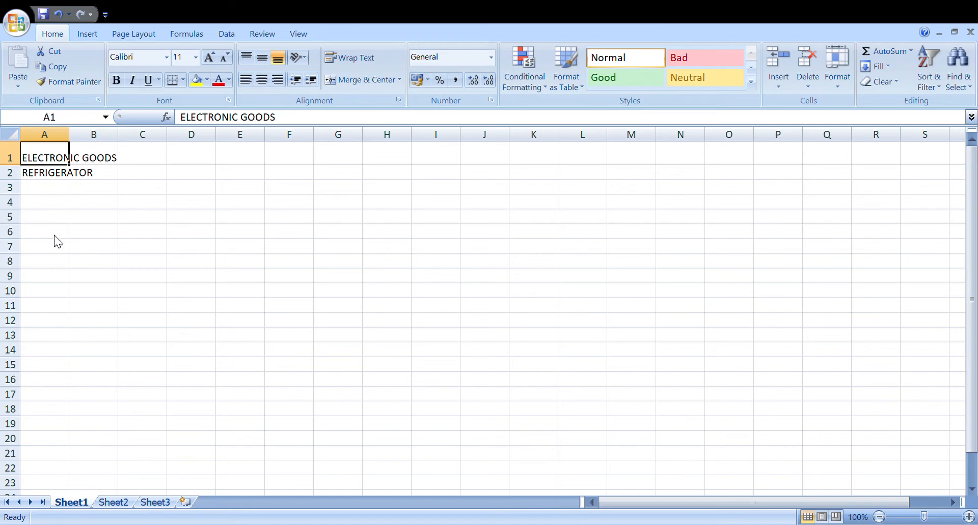
{"action": "left_click", "coordinate": [50, 281]}
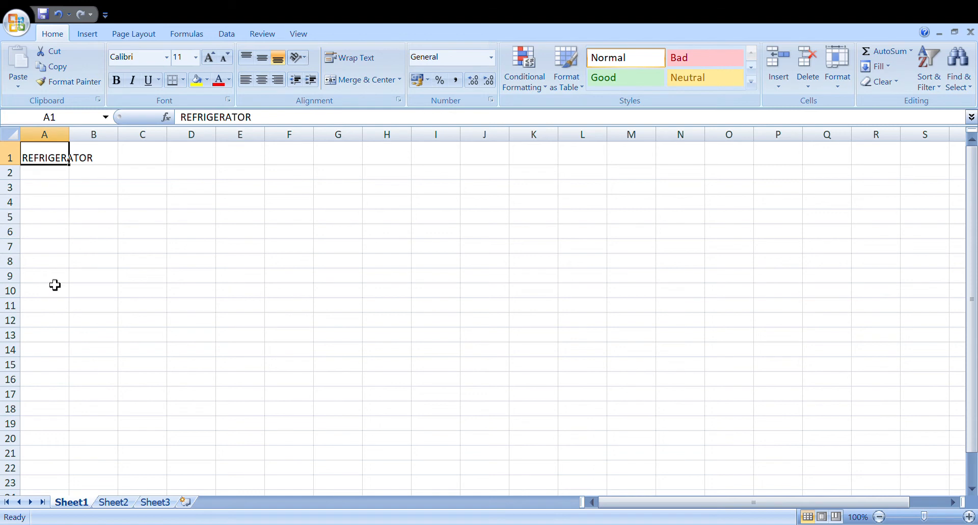
Enter three first names down column D, one per cell from D2 to D4.
{"action": "left_click", "coordinate": [199, 181]}
{"action": "type", "text": "ANITA"}
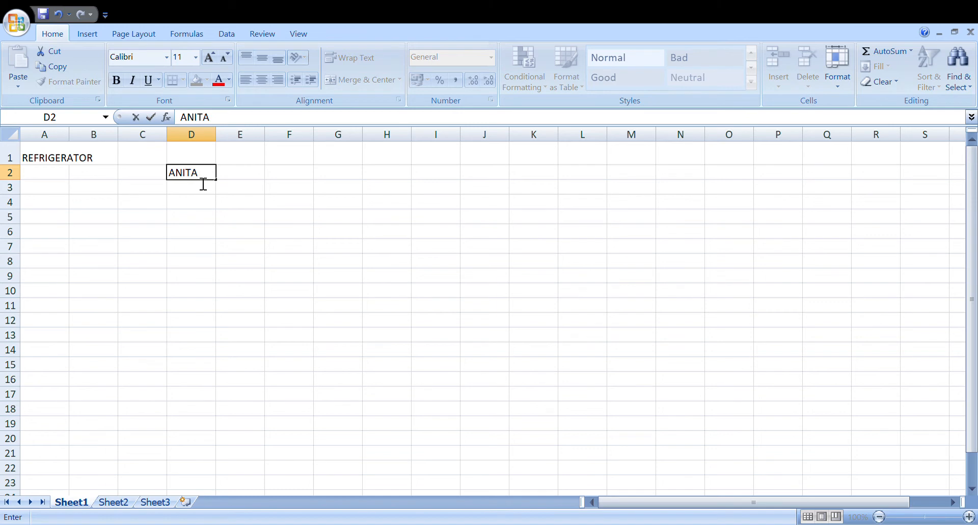
{"action": "key", "text": "Return"}
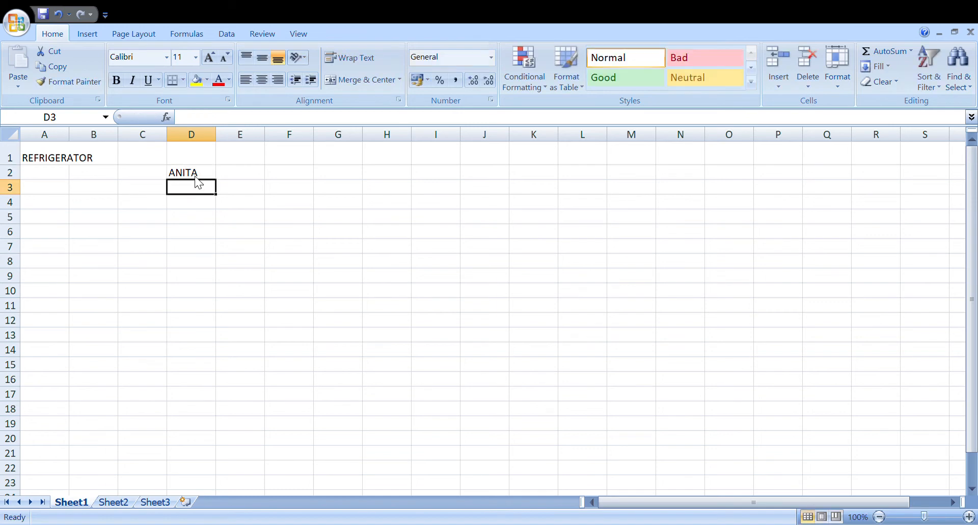
{"action": "type", "text": "ROOPA"}
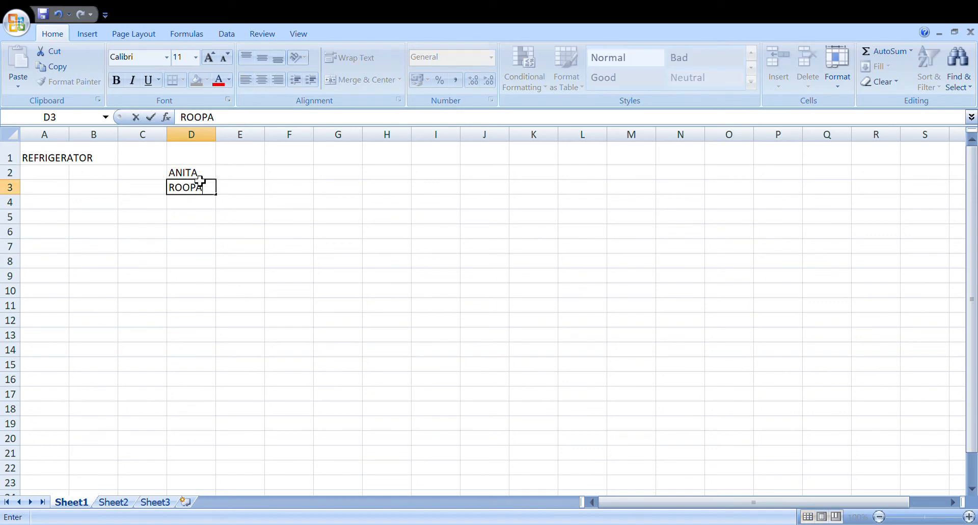
{"action": "key", "text": "Return"}
{"action": "type", "text": "MOHA"}
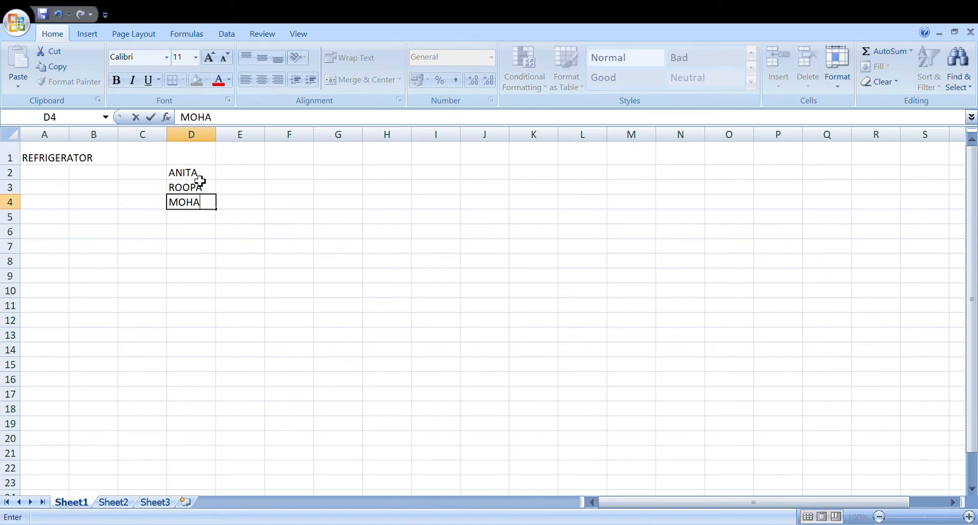
{"action": "type", "text": "N"}
Delete cell D2 holding the first name and shift the cells below it up.
{"action": "left_click", "coordinate": [185, 178]}
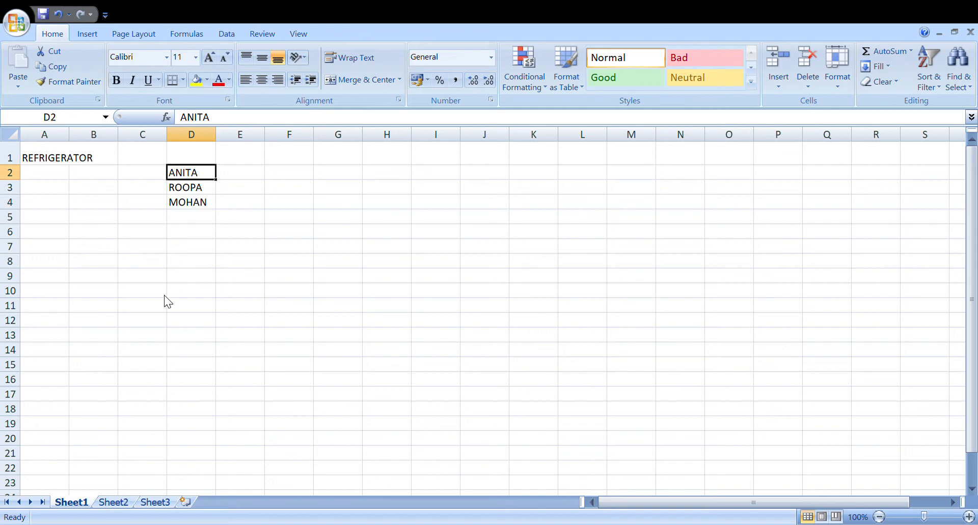
{"action": "left_click", "coordinate": [160, 310]}
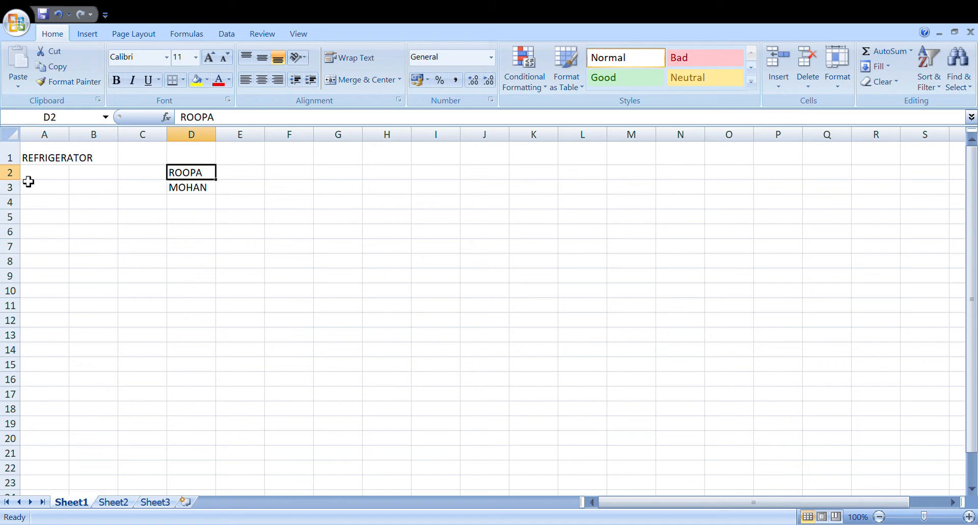
Enter CLASS A in cell E2 and CLASS b in cell E3, beside the two remaining names.
{"action": "left_click", "coordinate": [256, 173]}
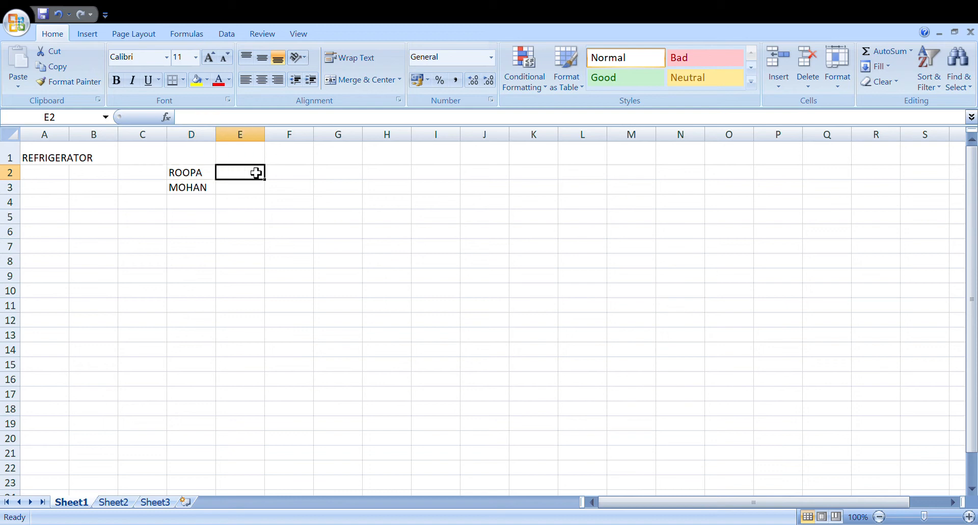
{"action": "type", "text": "CLASS"}
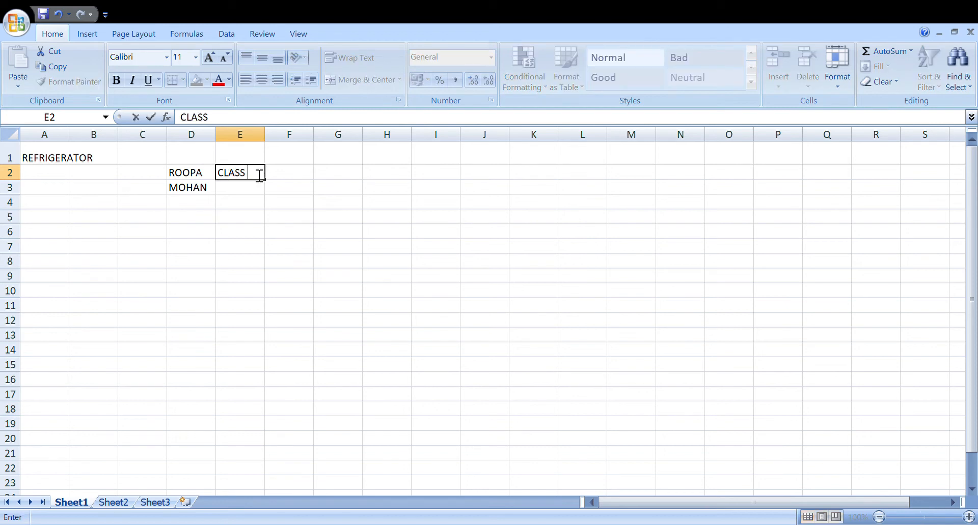
{"action": "type", "text": " A"}
{"action": "key", "text": "Return"}
{"action": "type", "text": "CLASS"}
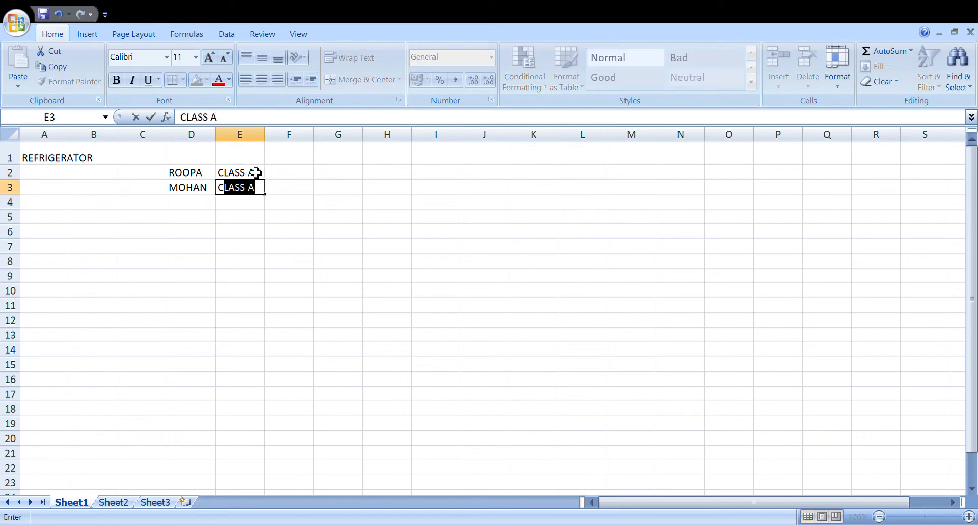
{"action": "type", "text": " b"}
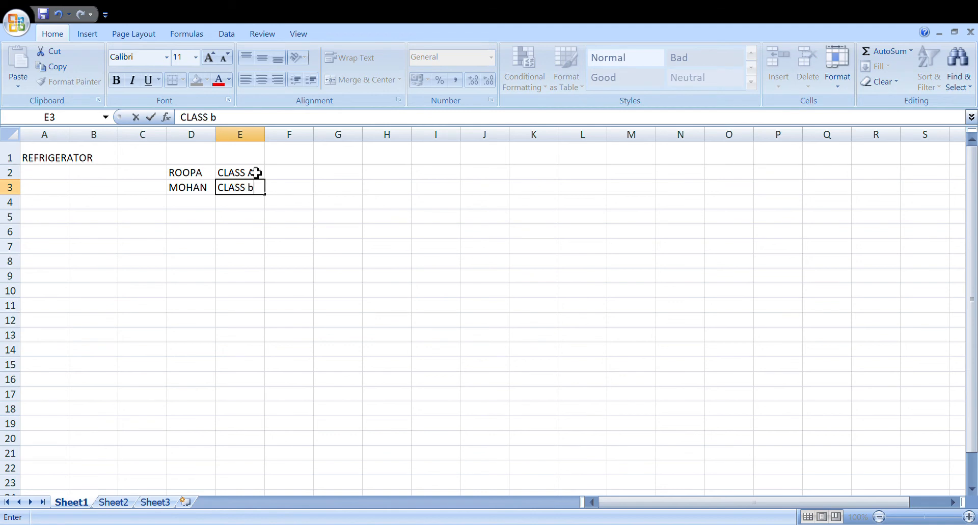
Delete the name cells D2 and D3 one at a time, shifting the class entries left into column D.
{"action": "left_click", "coordinate": [201, 176]}
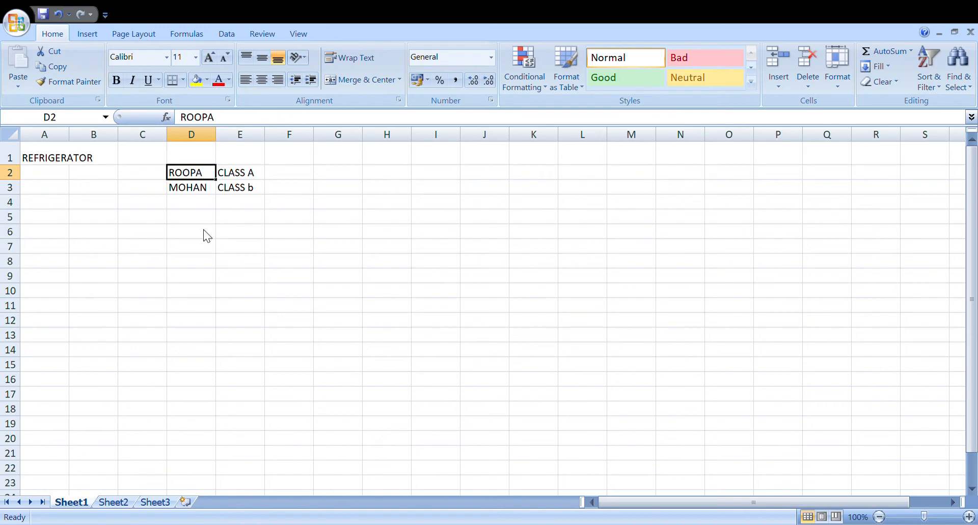
{"action": "left_click", "coordinate": [188, 305]}
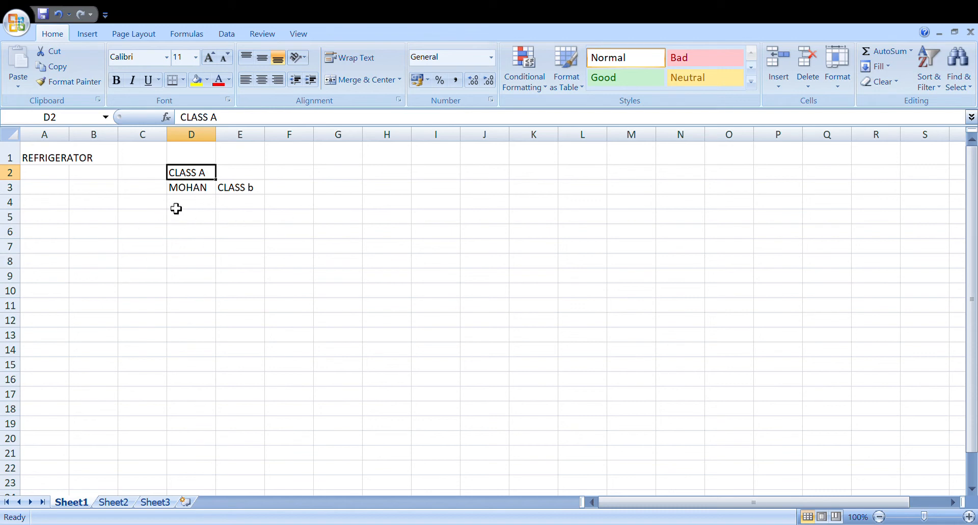
{"action": "left_click", "coordinate": [197, 193]}
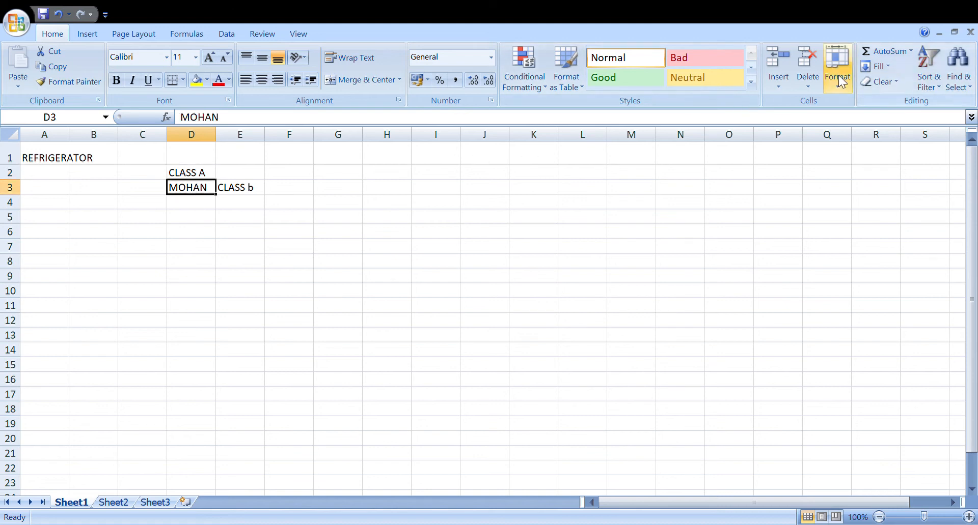
{"action": "left_click", "coordinate": [811, 65]}
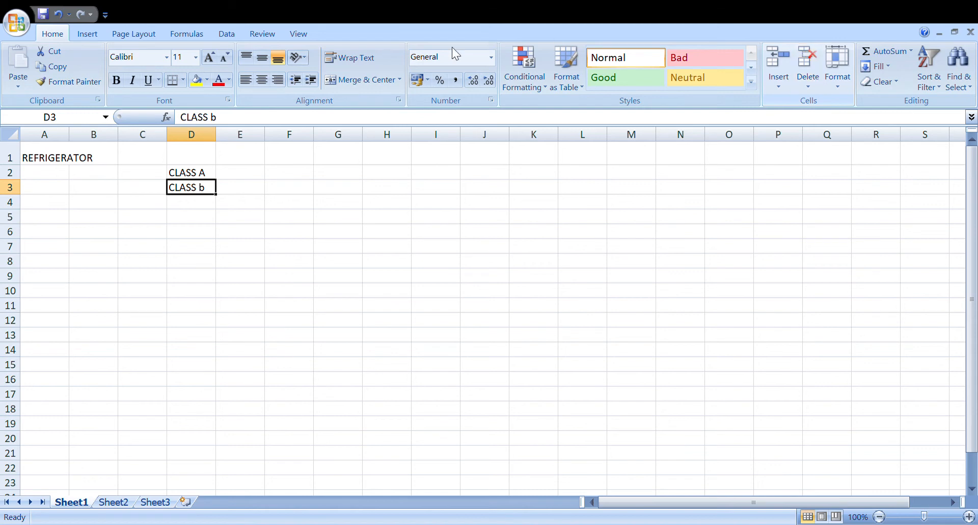
Delete the entire column D, undo the deletion, and delete the column again.
{"action": "left_click", "coordinate": [201, 147]}
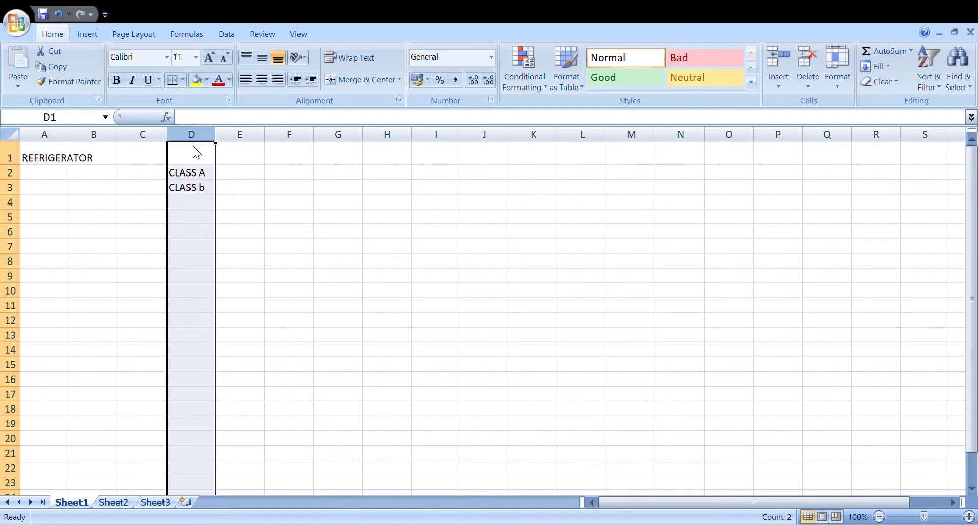
{"action": "key", "text": "ctrl+minus"}
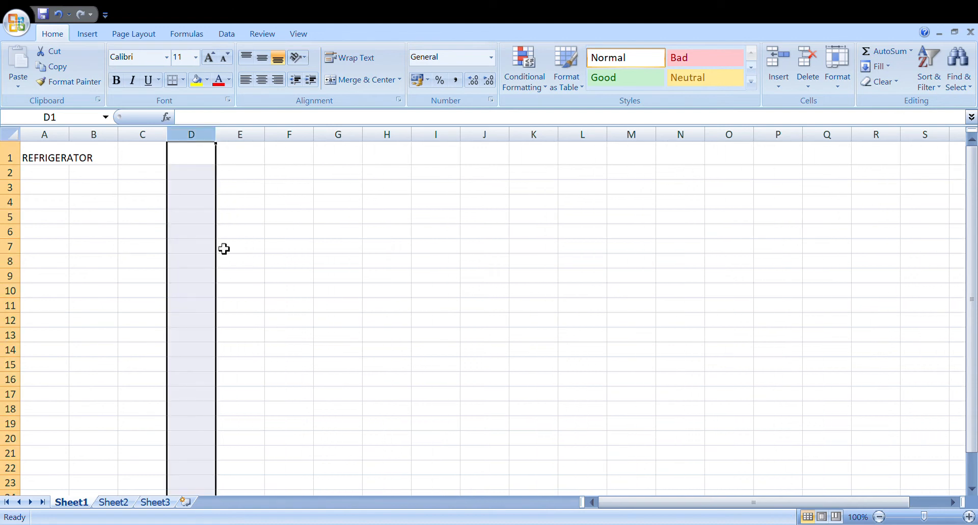
{"action": "key", "text": "ctrl+z"}
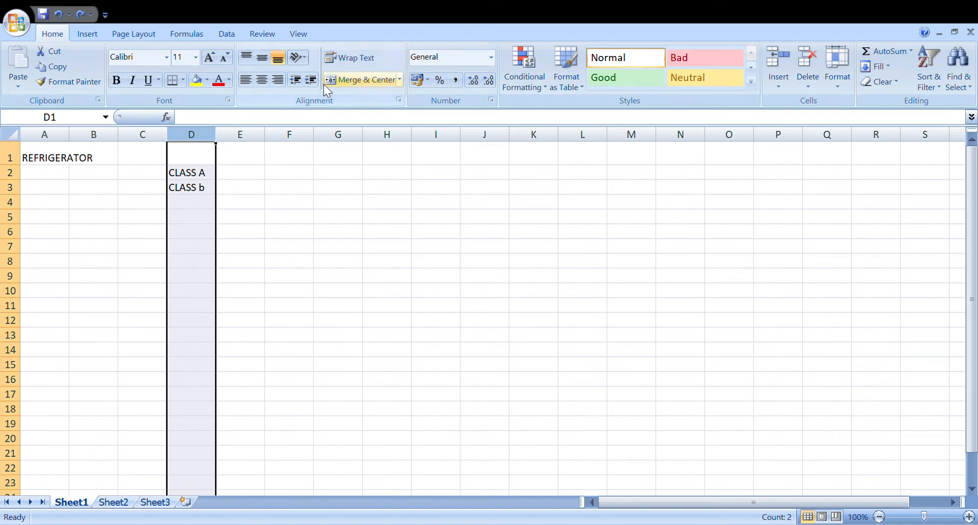
{"action": "left_click", "coordinate": [811, 65]}
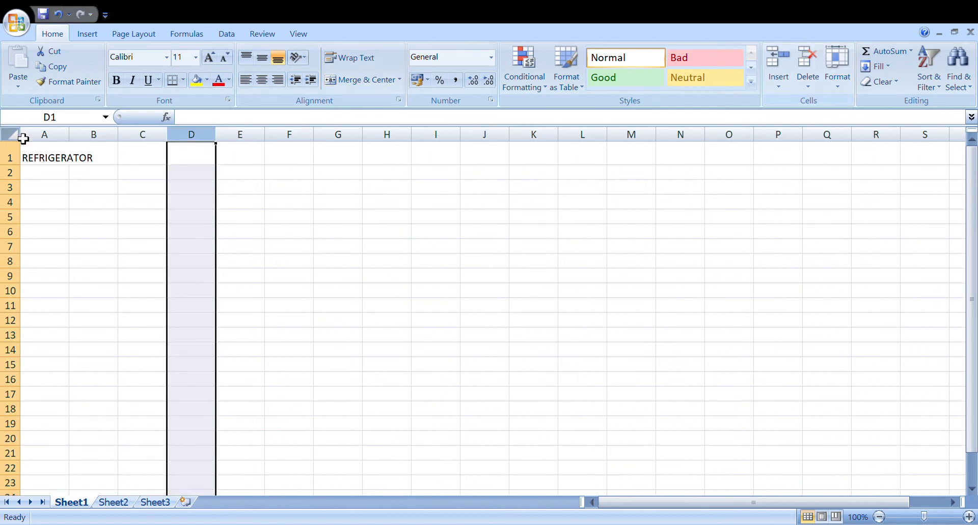
Enter WELCOME in cell A5.
{"action": "left_click", "coordinate": [40, 223]}
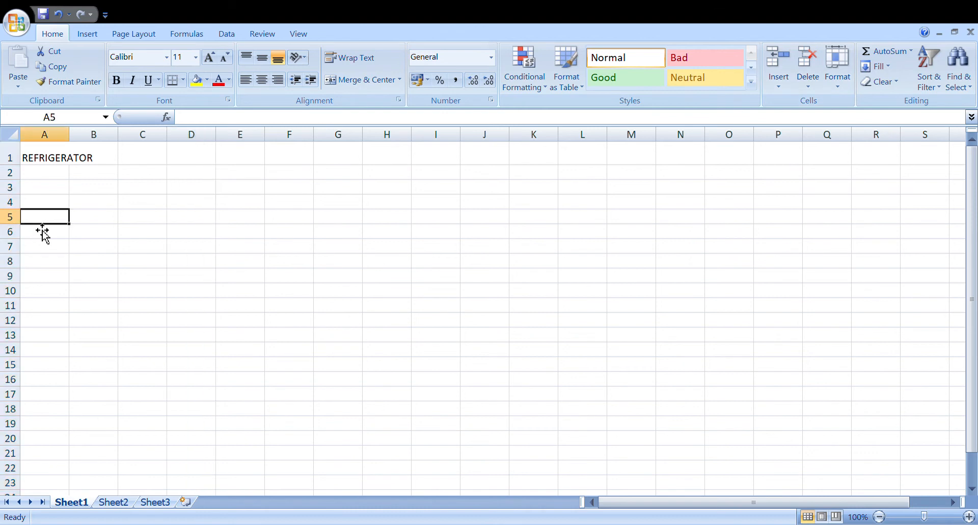
{"action": "type", "text": "WE"}
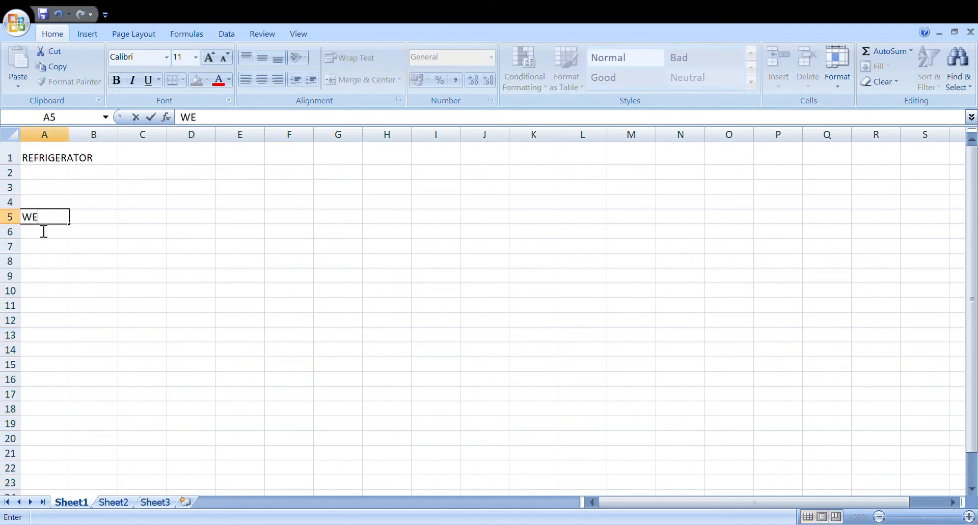
{"action": "type", "text": "LCOME"}
Delete the entire row 5 containing WELCOME, undo the deletion, and delete the row again.
{"action": "left_click", "coordinate": [20, 230]}
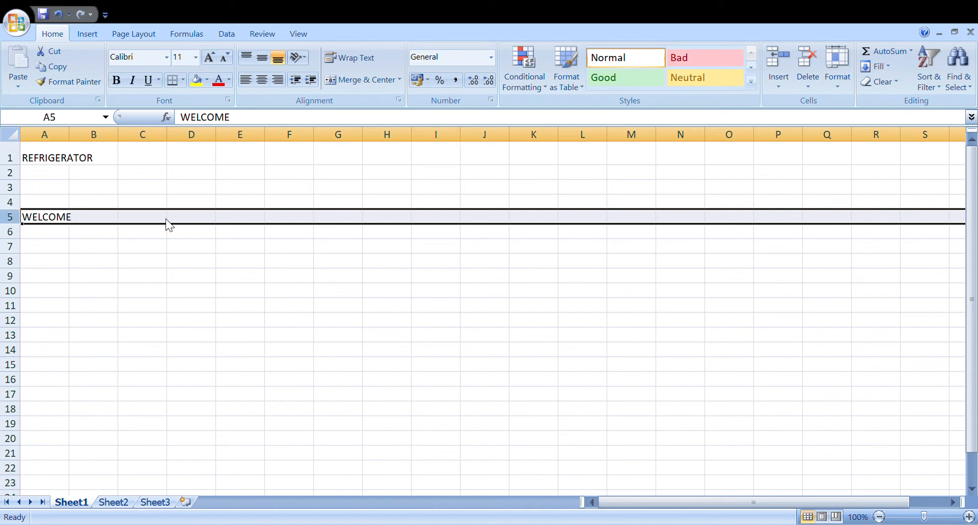
{"action": "key", "text": "Delete"}
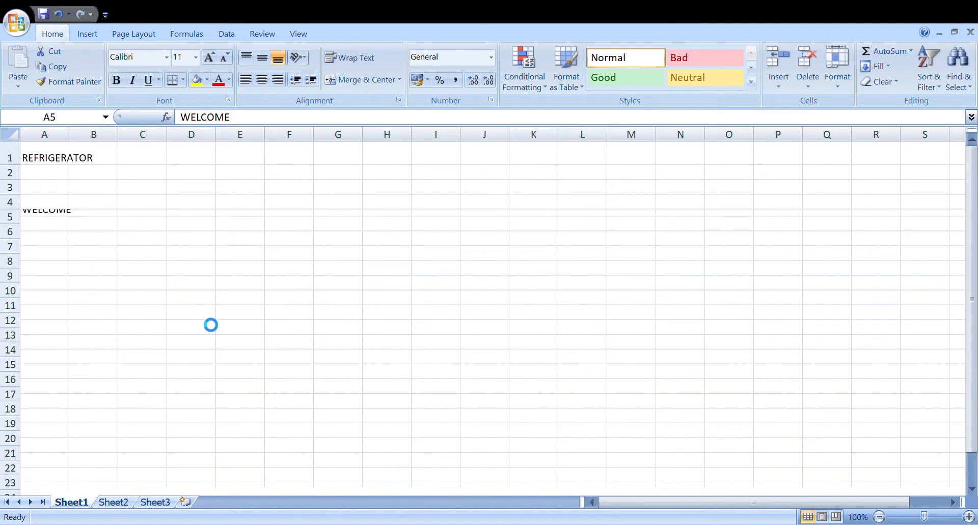
{"action": "key", "text": "ctrl+z"}
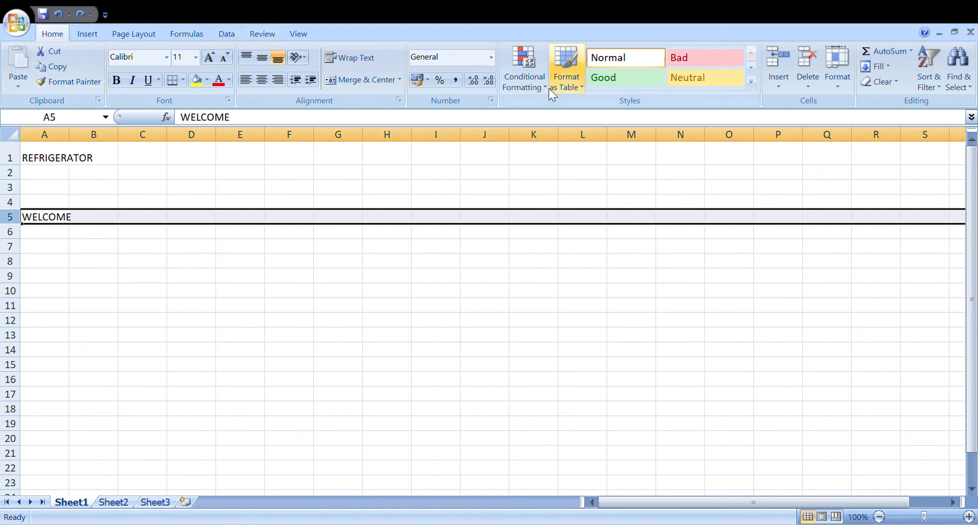
{"action": "left_click", "coordinate": [814, 63]}
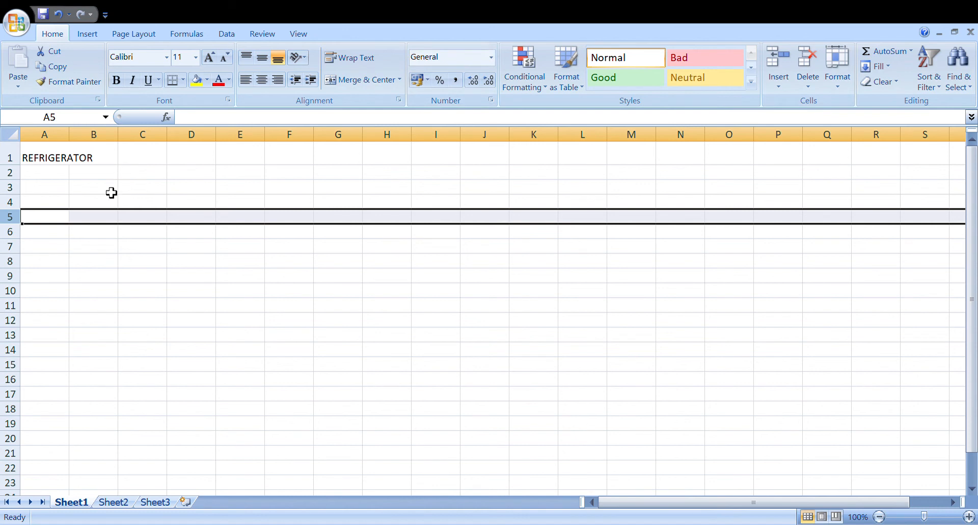
Clear the text REFRIGERATOR from cell A1.
{"action": "left_click", "coordinate": [71, 160]}
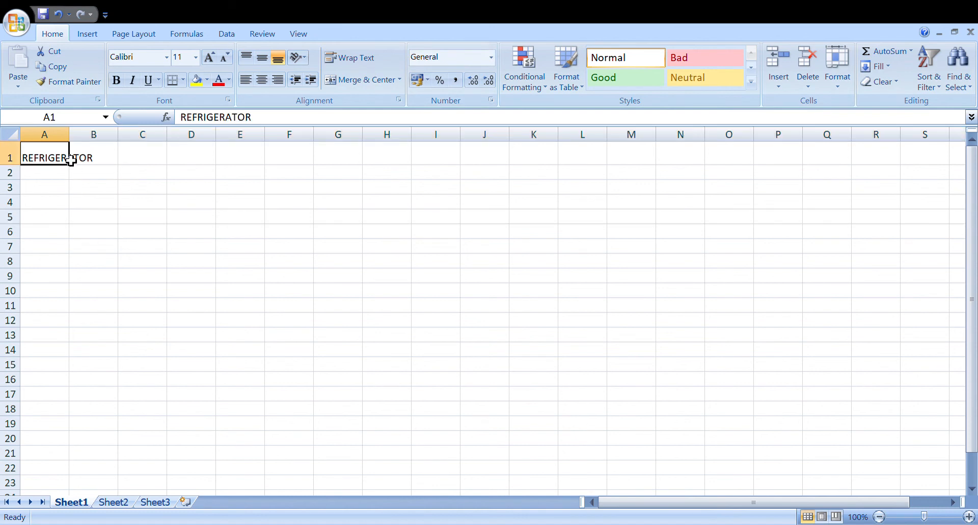
{"action": "key", "text": "BackSpace"}
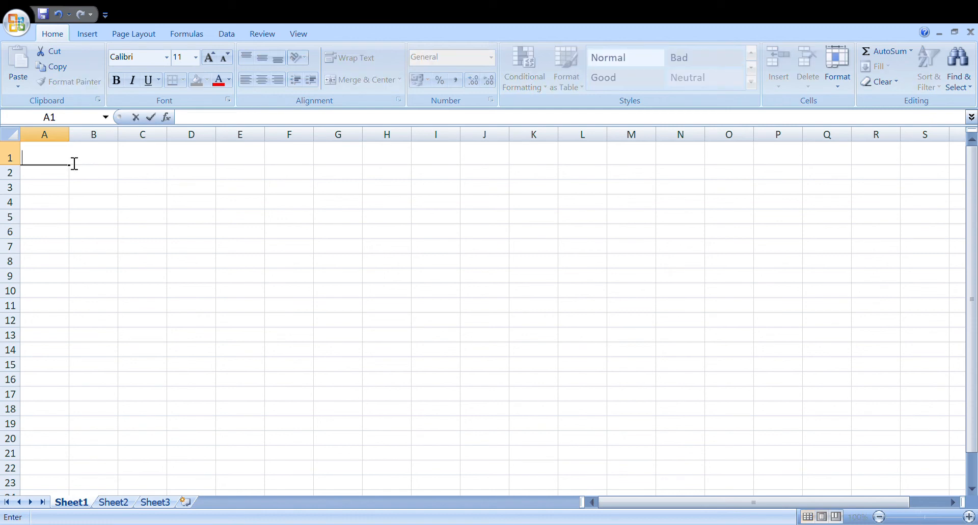
{"action": "key", "text": "Return"}
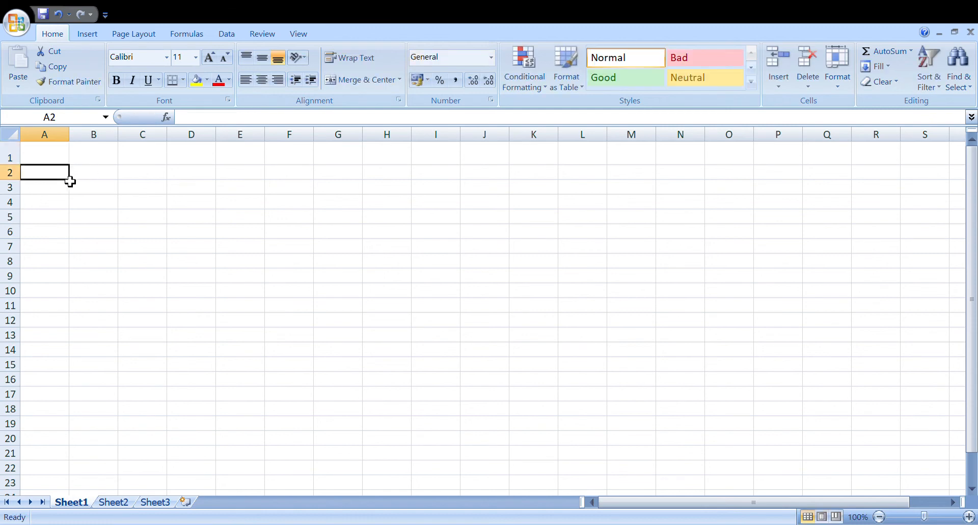
Enter the table headings PRTODUCT in cell A2 and MONTHS in cell B2.
{"action": "type", "text": "PRTOD"}
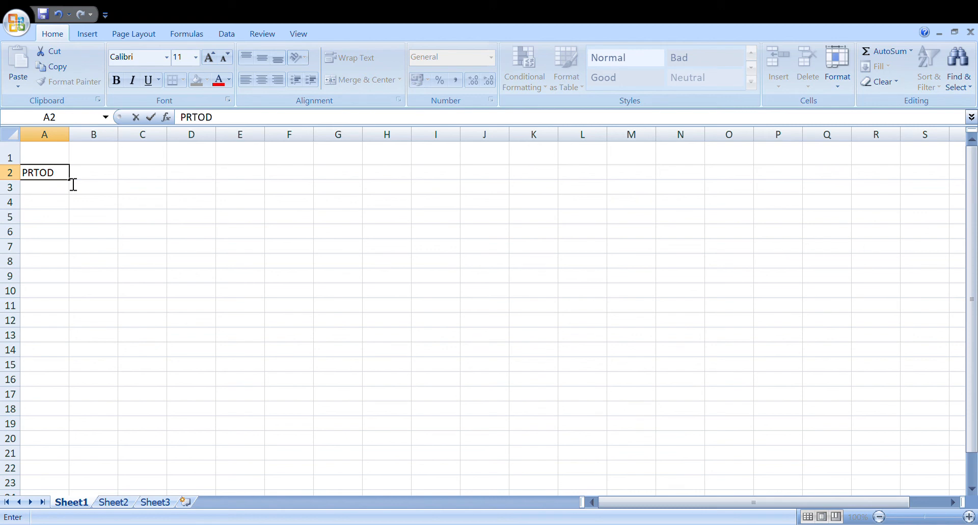
{"action": "type", "text": "UCT"}
{"action": "key", "text": "Tab"}
{"action": "type", "text": "MON"}
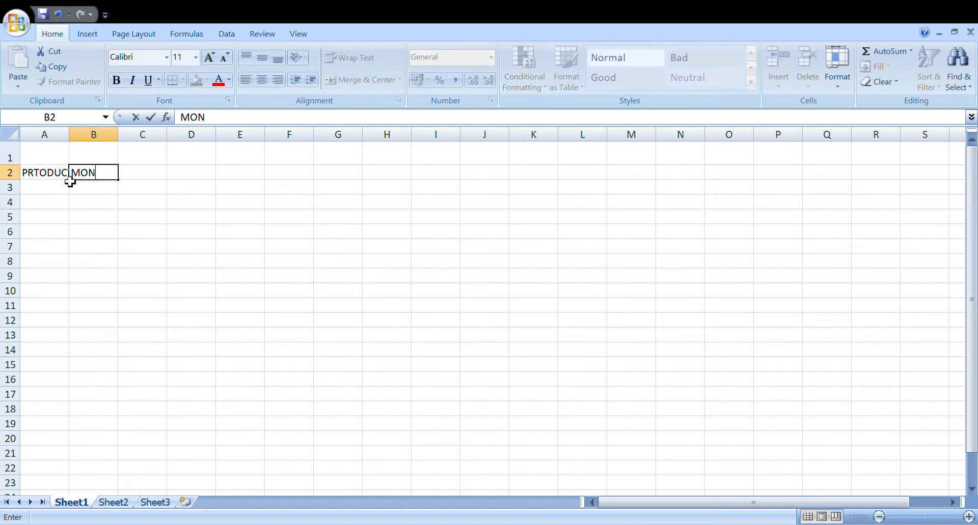
{"action": "type", "text": "THS"}
{"action": "left_click", "coordinate": [70, 182]}
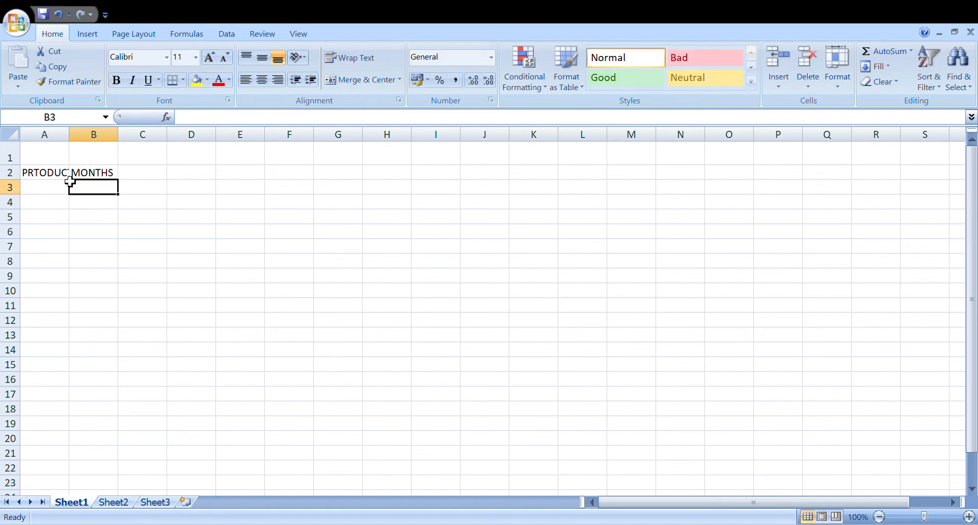
List BOOK in cell A3 and PEN in cell A4 under the product heading.
{"action": "key", "text": "Left"}
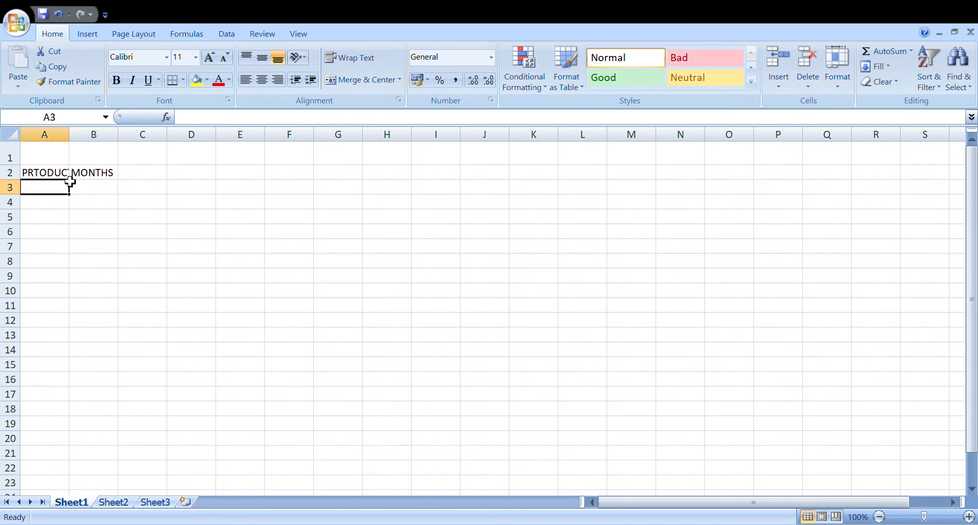
{"action": "type", "text": "BPPOK"}
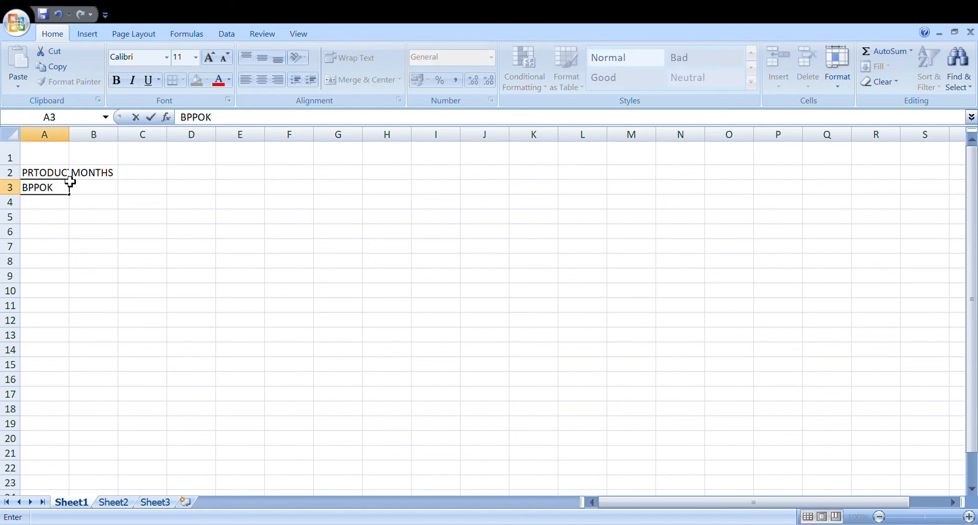
{"action": "key", "text": "BackSpace"}
{"action": "key", "text": "BackSpace"}
{"action": "key", "text": "BackSpace"}
{"action": "key", "text": "BackSpace"}
{"action": "type", "text": "OOK"}
{"action": "key", "text": "Return"}
{"action": "type", "text": "PE"}
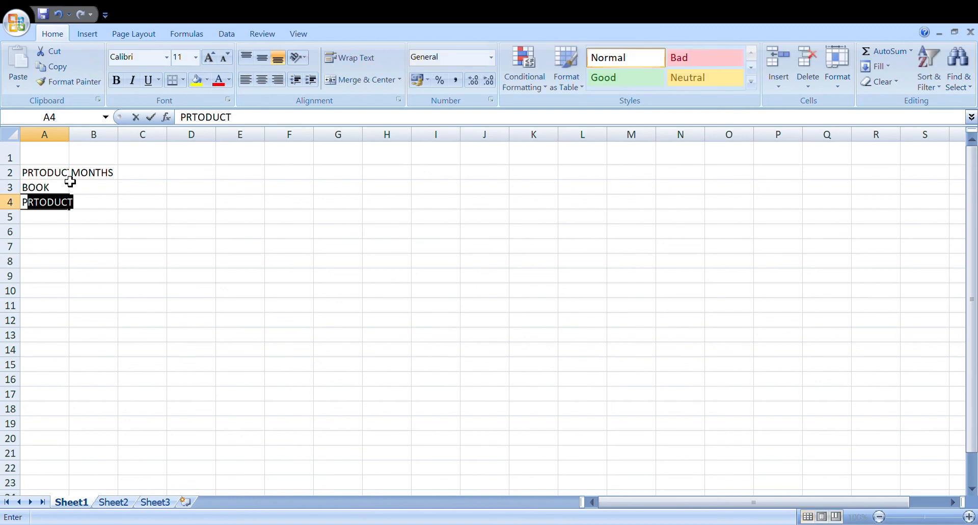
{"action": "type", "text": "N"}
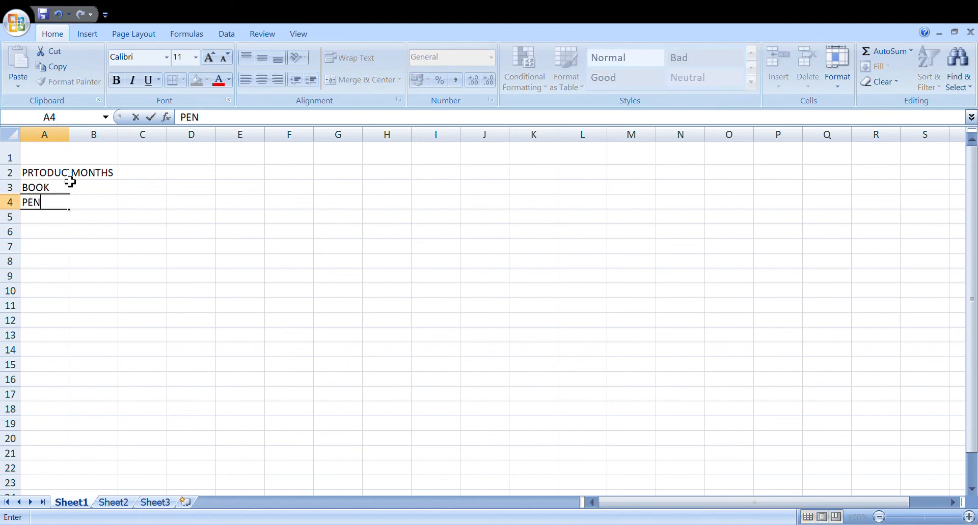
{"action": "key", "text": "Return"}
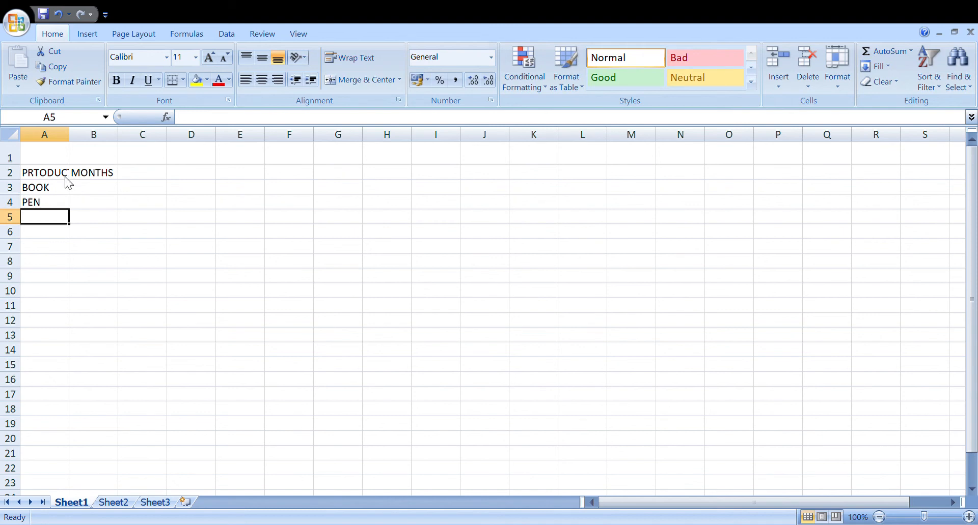
Add DRAWING COLOURS in cell A5 as the third product in the list.
{"action": "type", "text": "DR"}
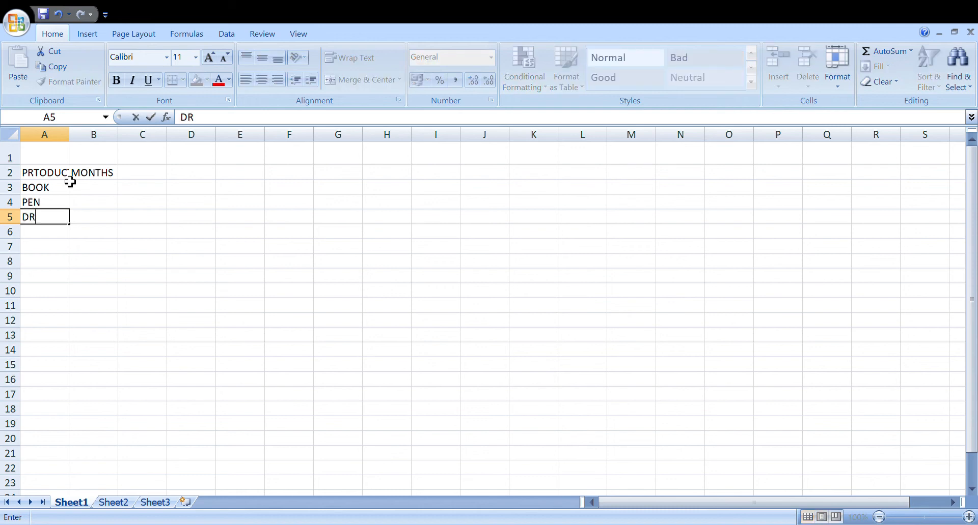
{"action": "type", "text": "AWING "}
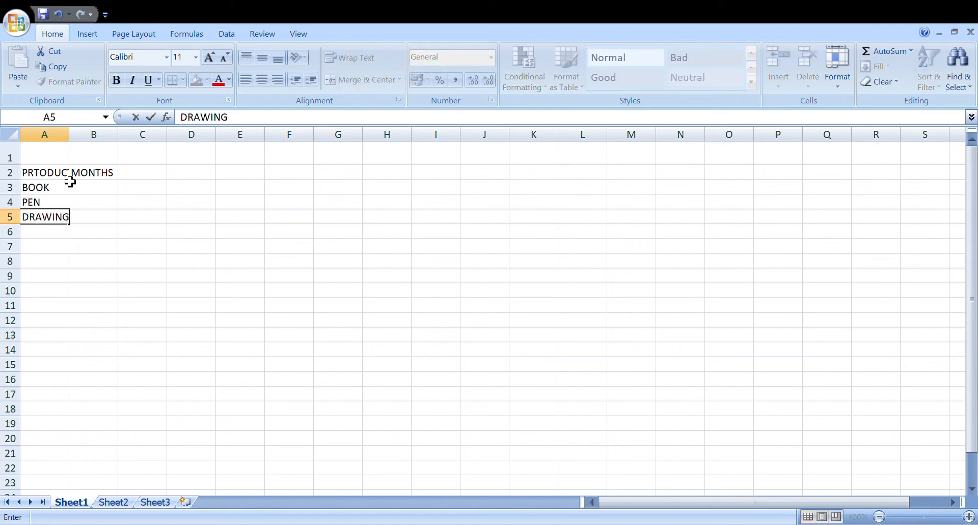
{"action": "type", "text": "COLOURS"}
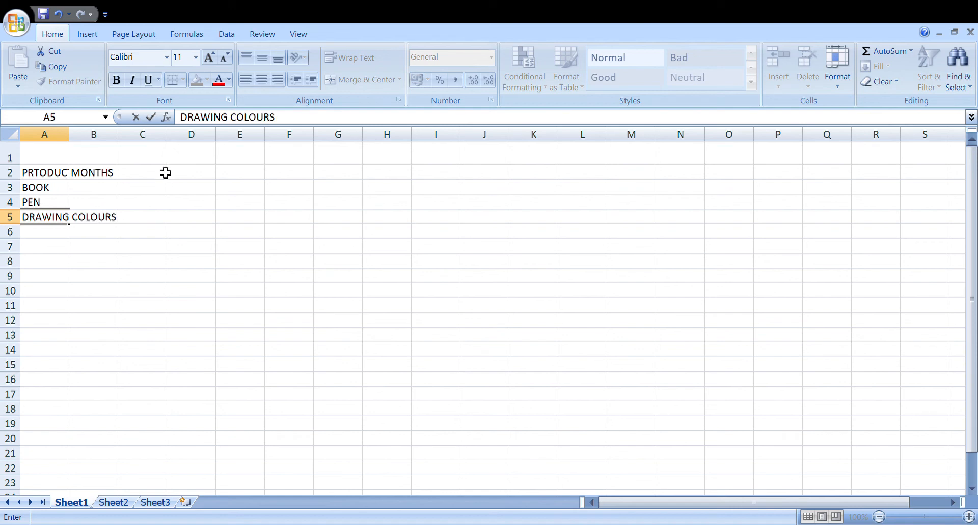
Enter JAN in cell B3 and autofill the month series across to APR in cell E3.
{"action": "left_click", "coordinate": [87, 193]}
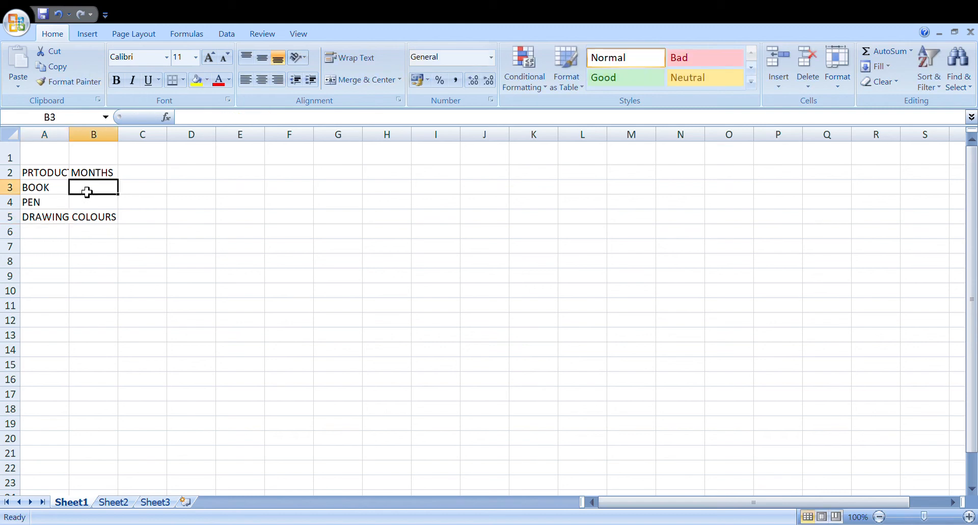
{"action": "type", "text": "JAN"}
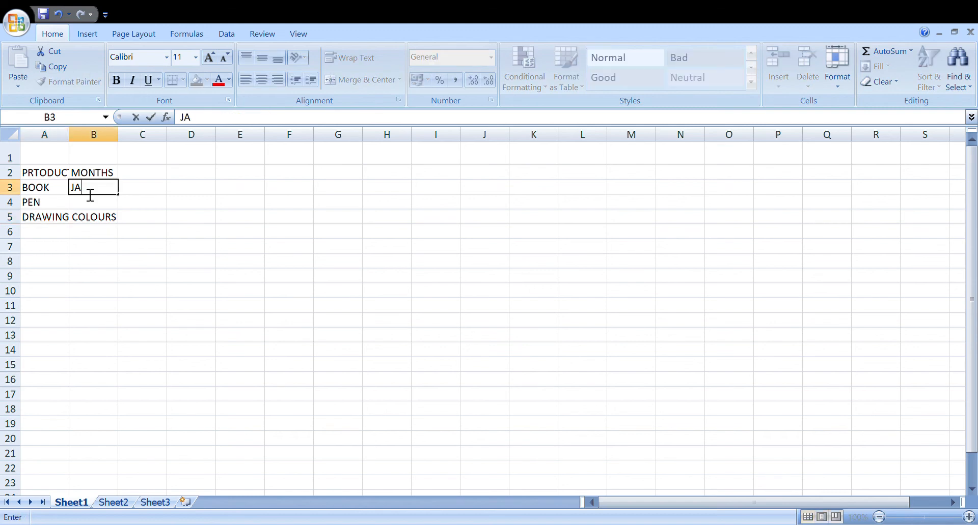
{"action": "left_click", "coordinate": [127, 200]}
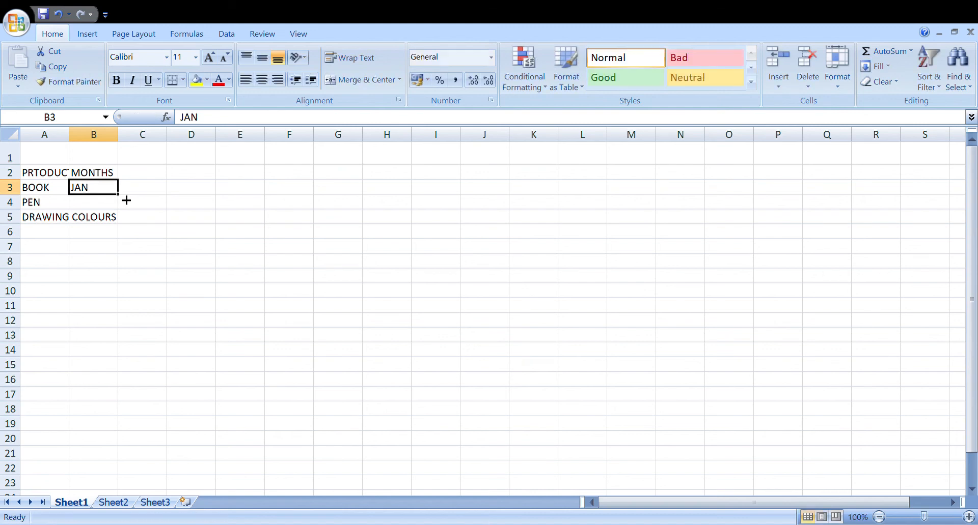
{"action": "left_click_drag", "start_coordinate": [126, 200], "coordinate": [261, 198]}
{"action": "left_click_drag", "start_coordinate": [275, 200], "coordinate": [274, 200]}
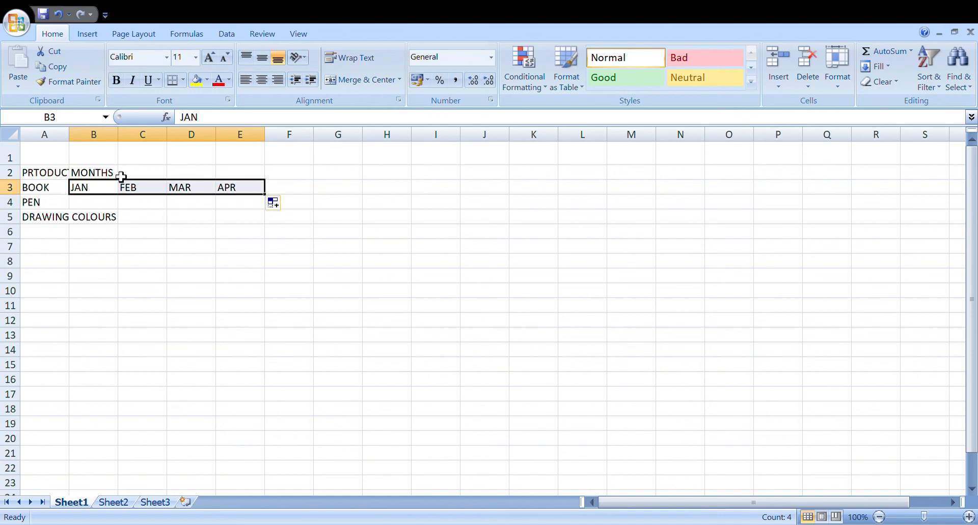
{"action": "left_click", "coordinate": [228, 281]}
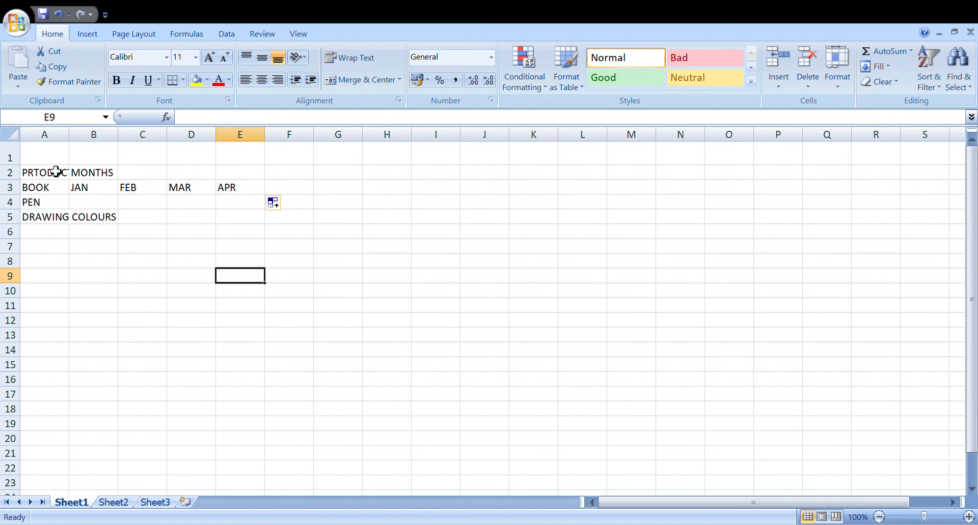
Widen column A until the full text DRAWING COLOURS fits inside it.
{"action": "left_click", "coordinate": [67, 146]}
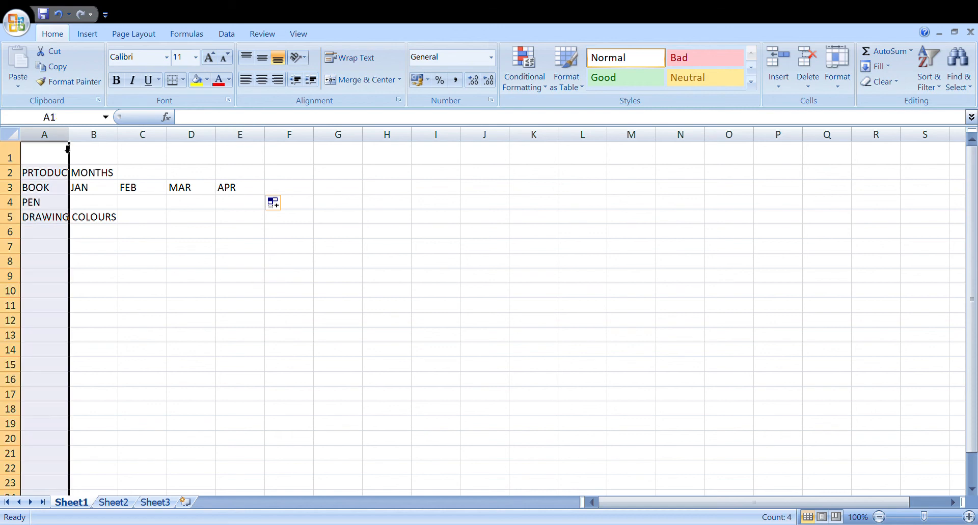
{"action": "left_click", "coordinate": [67, 148]}
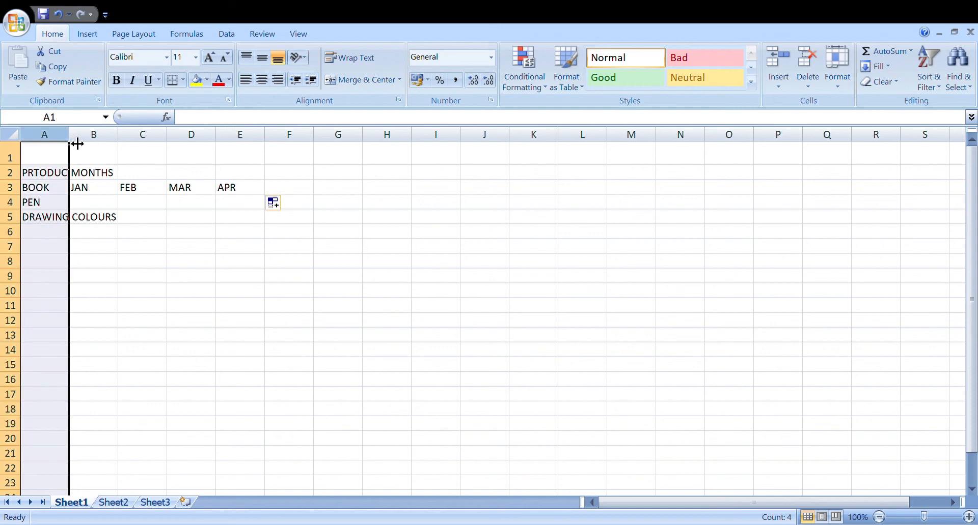
{"action": "left_click_drag", "start_coordinate": [77, 144], "coordinate": [132, 147]}
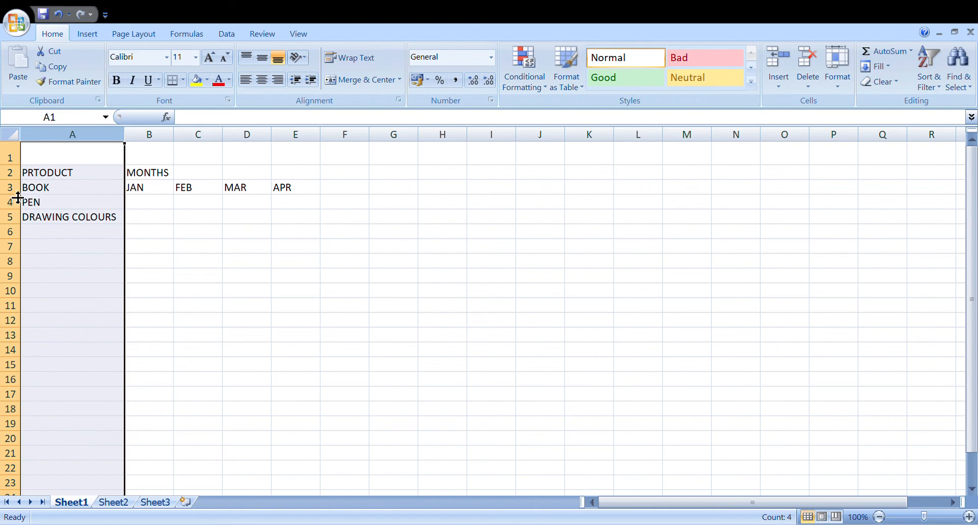
Insert a blank row above the BOOK row, directly below the table headings.
{"action": "left_click_drag", "start_coordinate": [17, 195], "coordinate": [18, 198]}
{"action": "left_click", "coordinate": [18, 193]}
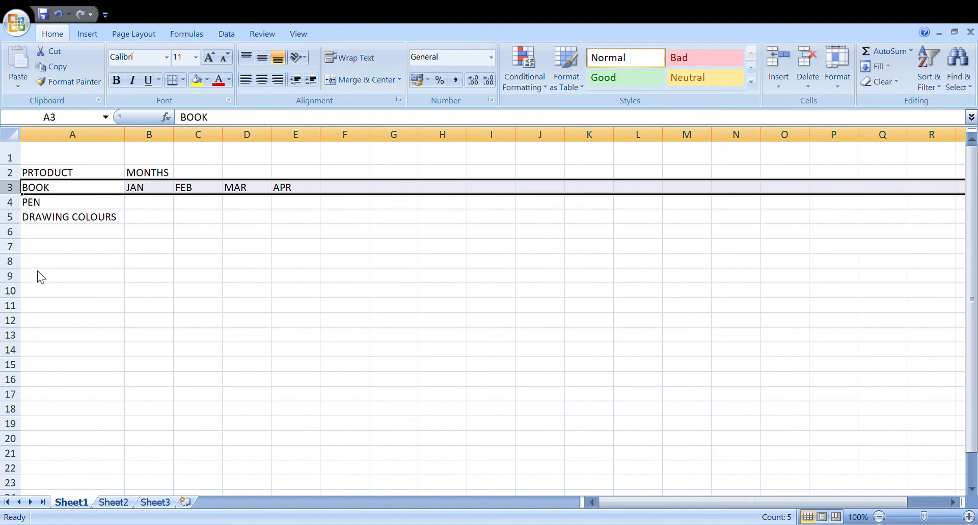
{"action": "key", "text": "ctrl+shift+plus"}
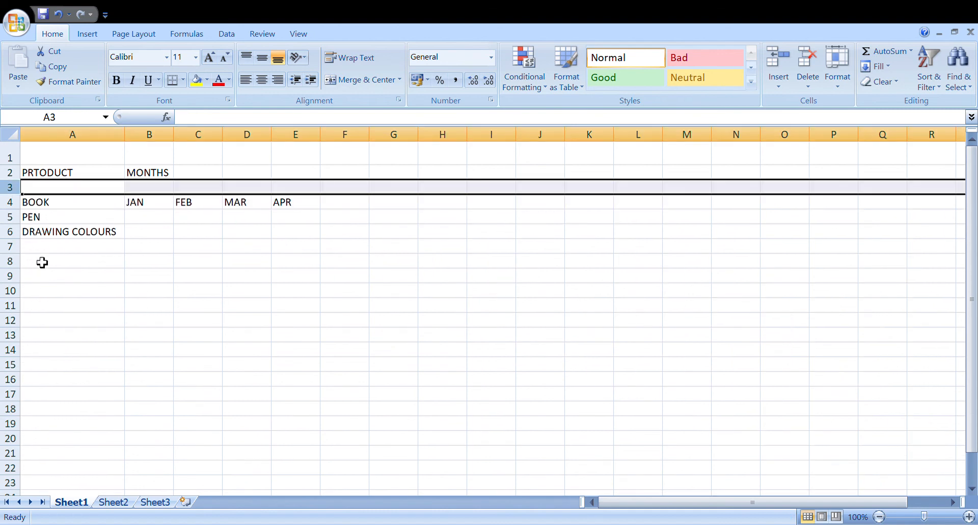
{"action": "left_click", "coordinate": [239, 292]}
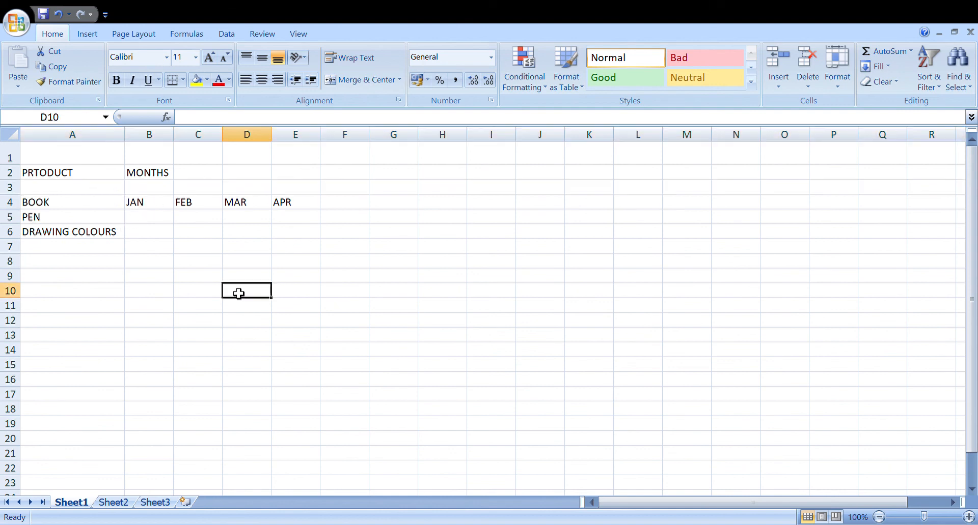
Merge and center the MONTHS heading across cells B2 to E2.
{"action": "left_click", "coordinate": [152, 179]}
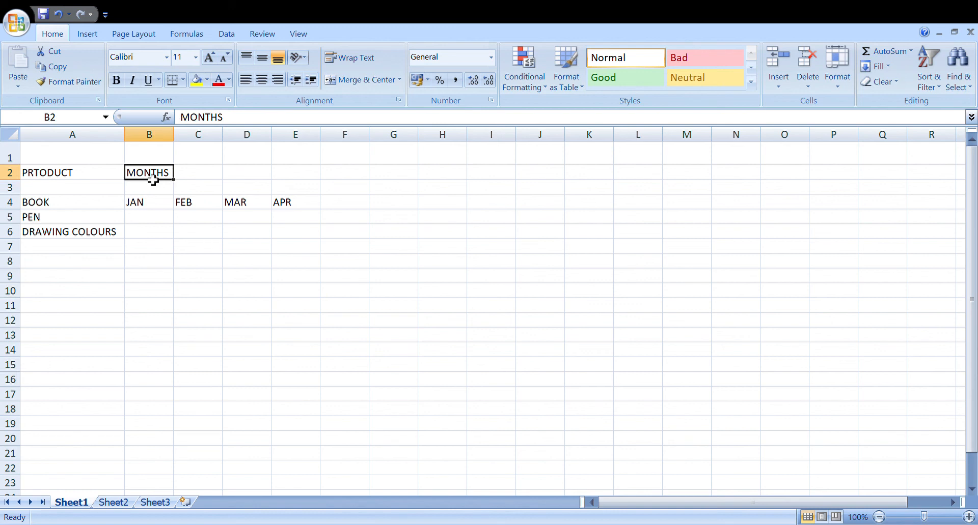
{"action": "left_click_drag", "start_coordinate": [153, 182], "coordinate": [299, 178]}
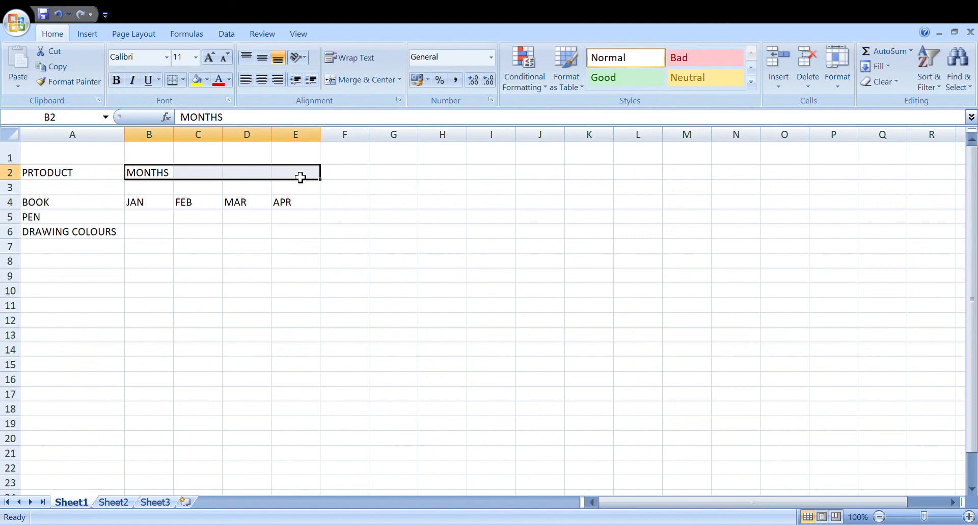
{"action": "left_click", "coordinate": [364, 86]}
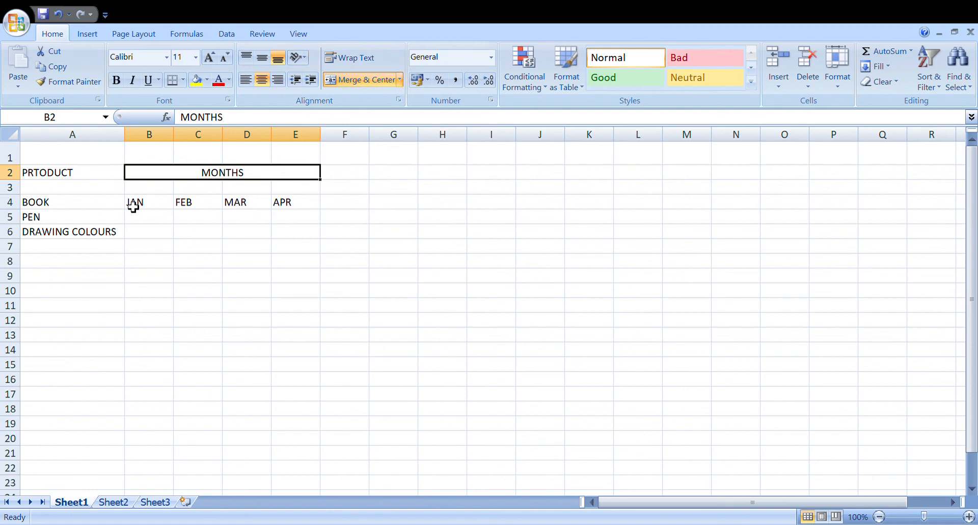
Move the month names JAN to APR from the BOOK row up into cells B3 to E3.
{"action": "left_click_drag", "start_coordinate": [146, 210], "coordinate": [289, 211]}
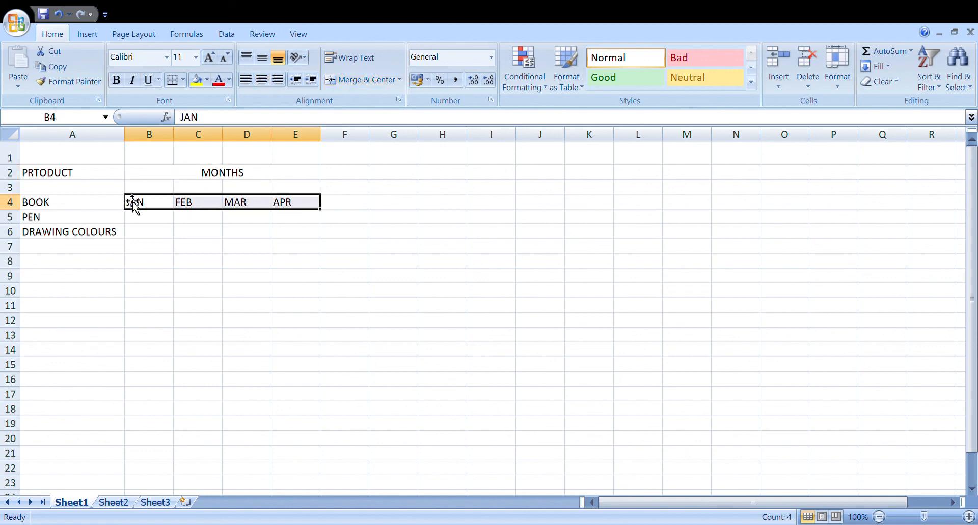
{"action": "left_click", "coordinate": [171, 255]}
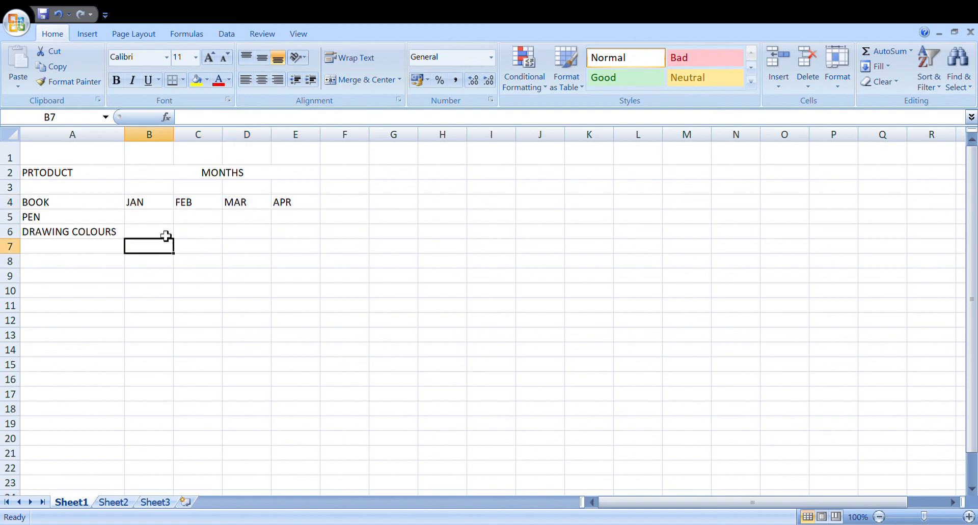
{"action": "left_click", "coordinate": [150, 206]}
{"action": "left_click_drag", "start_coordinate": [150, 206], "coordinate": [290, 205]}
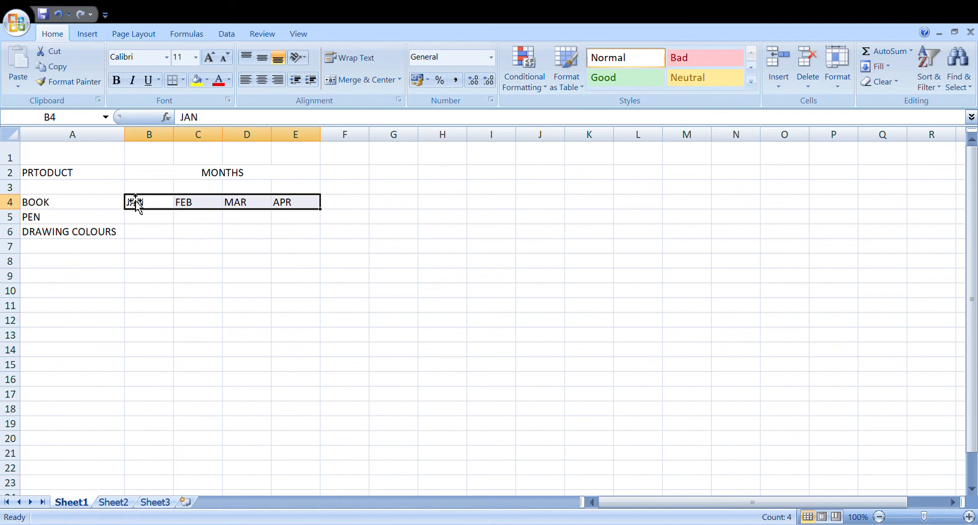
{"action": "left_click_drag", "start_coordinate": [135, 201], "coordinate": [134, 194]}
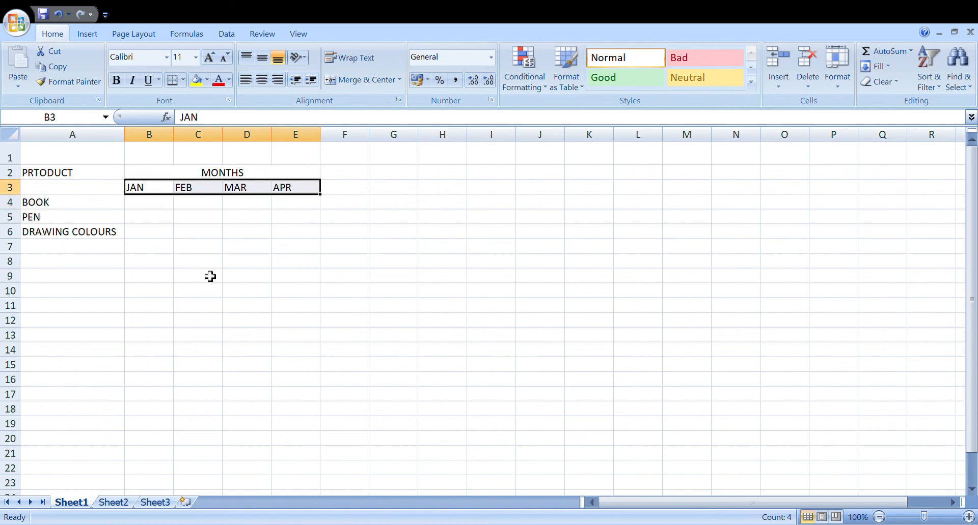
{"action": "left_click", "coordinate": [143, 217]}
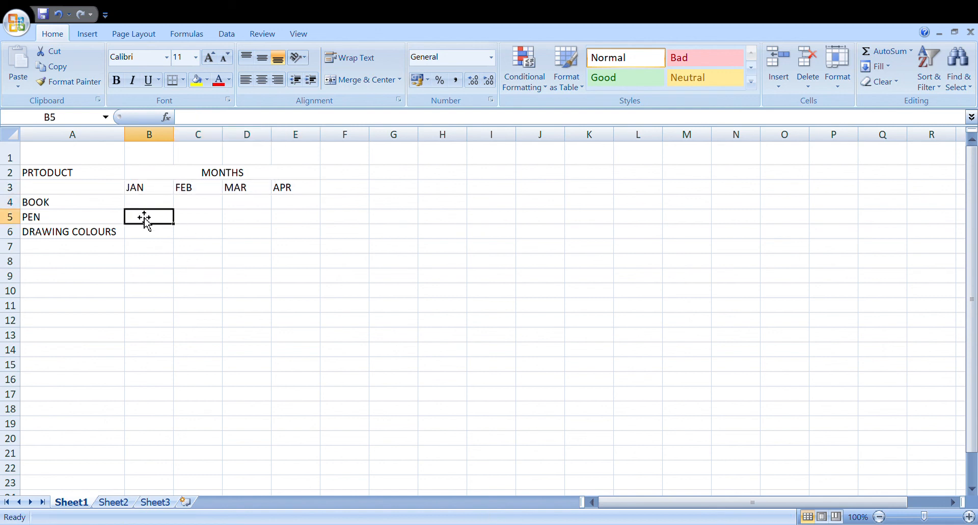
Replace the month name in cell E3 with MAY.
{"action": "left_click", "coordinate": [142, 207]}
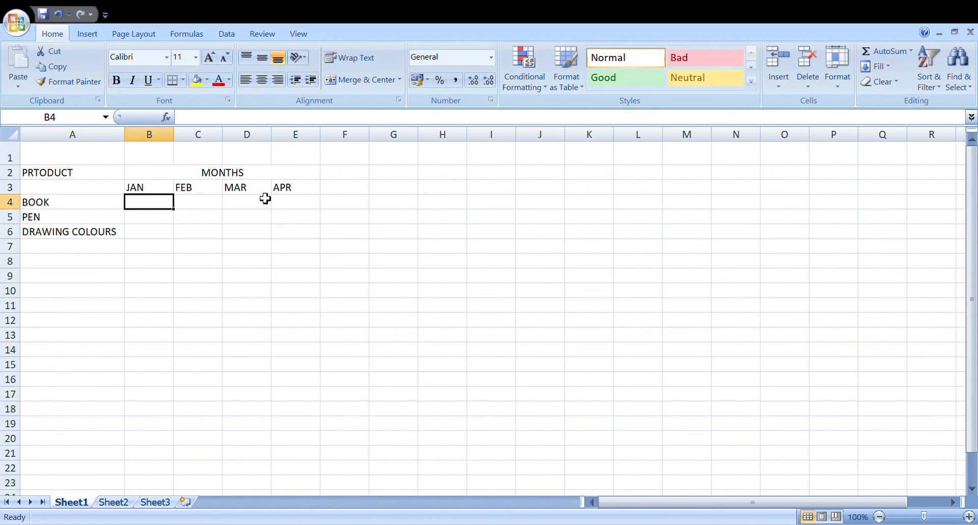
{"action": "left_click", "coordinate": [297, 188]}
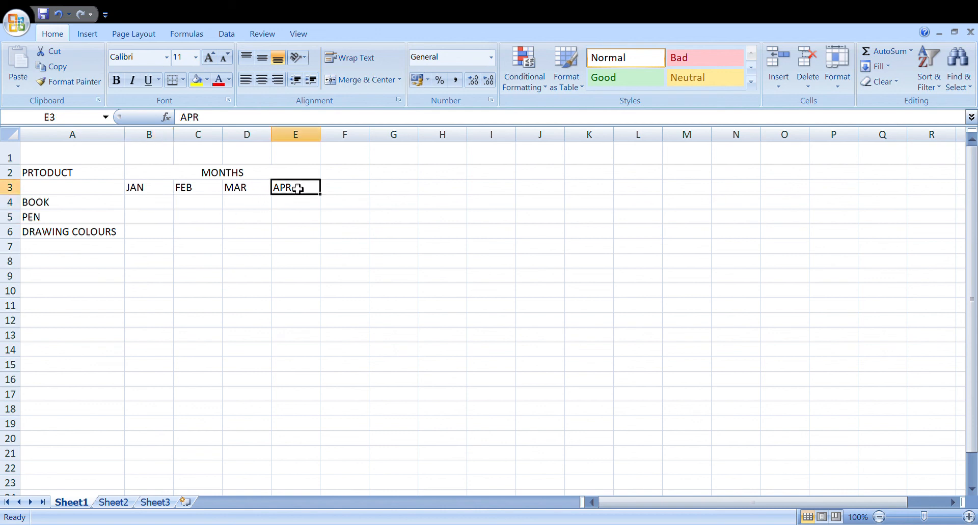
{"action": "key", "text": "BackSpace"}
{"action": "type", "text": "MAY"}
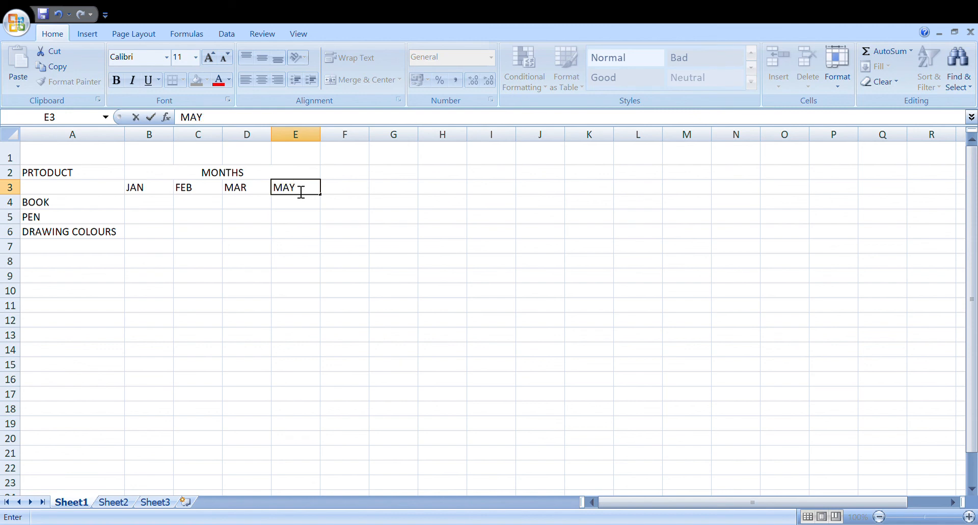
Enter the JAN figures in B4 to B6: 12 for BOOK, 23 for PEN and 12 for DRAWING COLOURS.
{"action": "left_click", "coordinate": [147, 207]}
{"action": "type", "text": "12"}
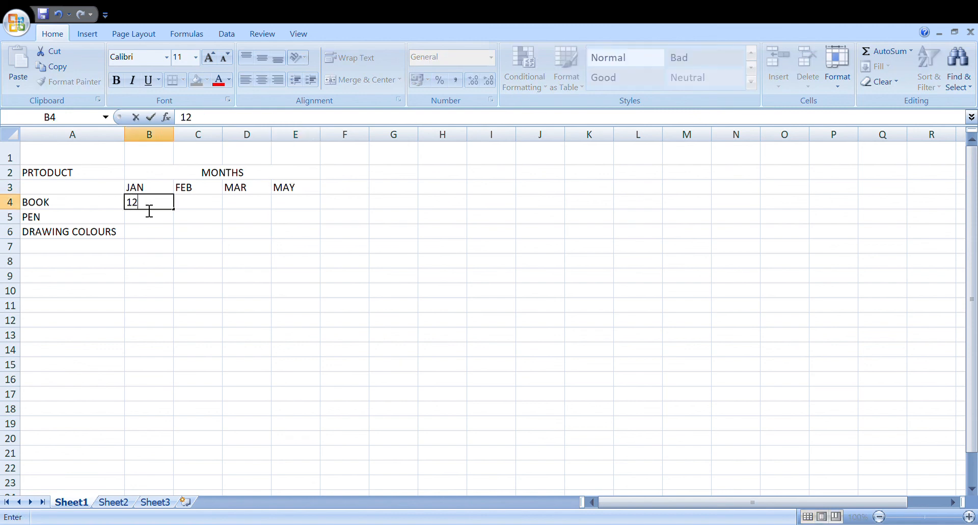
{"action": "key", "text": "Return"}
{"action": "type", "text": "23"}
{"action": "key", "text": "Return"}
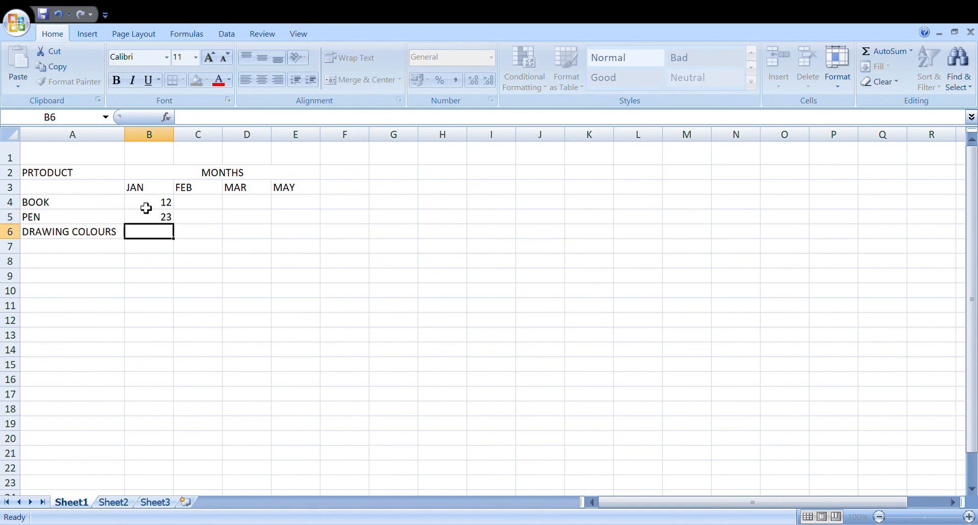
{"action": "type", "text": "12"}
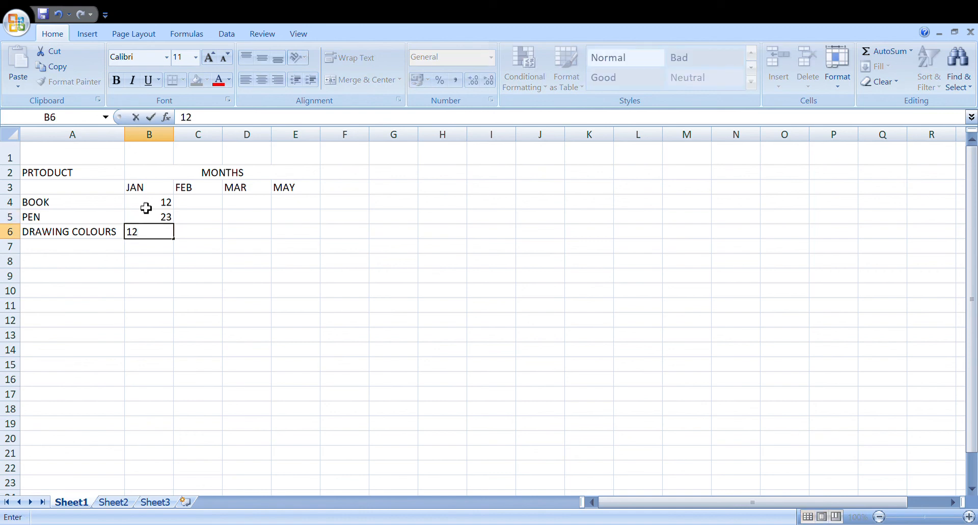
{"action": "key", "text": "Tab"}
Enter the FEB figures in C4 to C6: 12 for BOOK, 23 for PEN and 12 for DRAWING COLOURS.
{"action": "key", "text": "Up"}
{"action": "key", "text": "Up"}
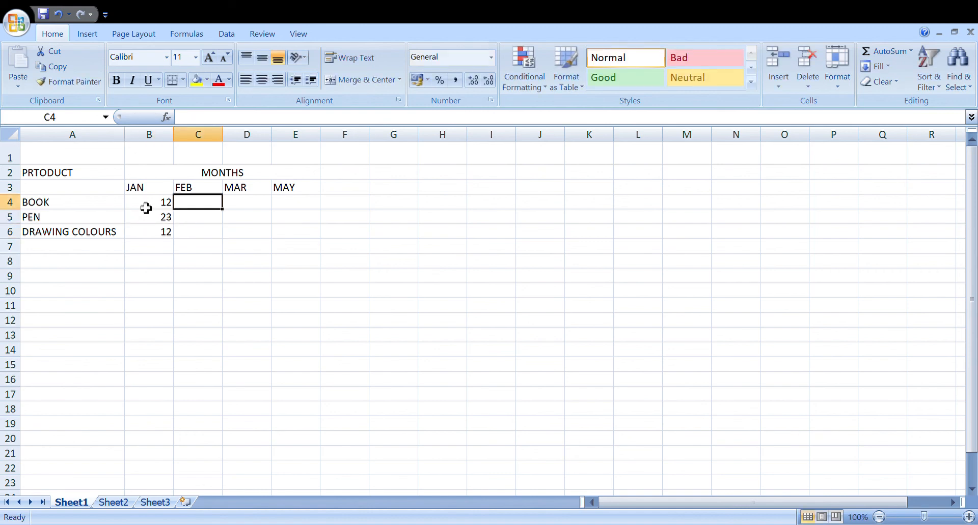
{"action": "type", "text": "12"}
{"action": "key", "text": "Return"}
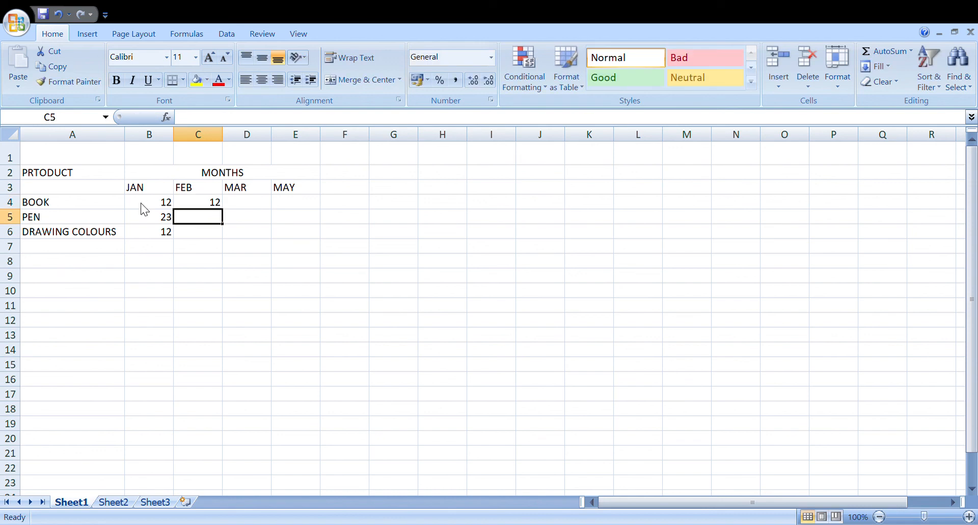
{"action": "type", "text": "23"}
{"action": "key", "text": "Return"}
{"action": "type", "text": "12"}
{"action": "key", "text": "Return"}
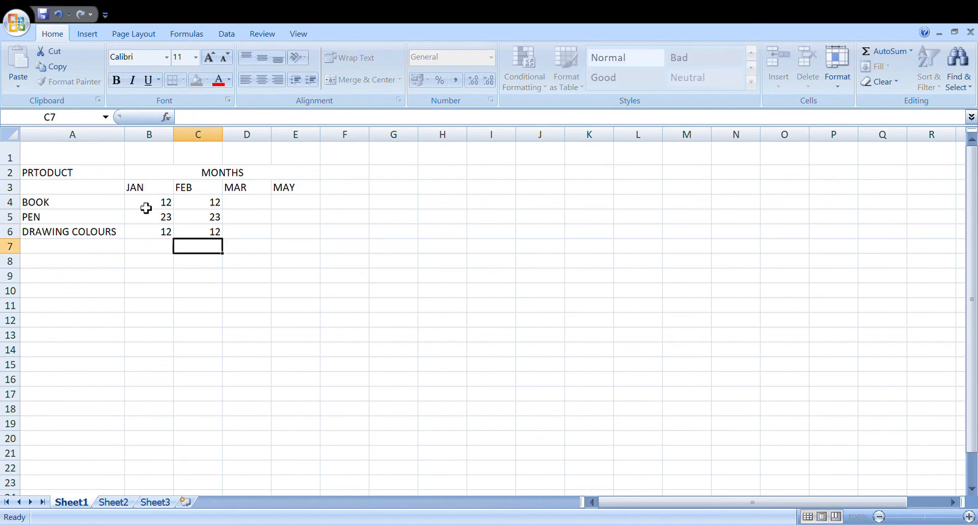
Fill the MAR column with 8 for BOOK, 9 for PEN and 10 for DRAWING COLOURS.
{"action": "key", "text": "Right"}
{"action": "key", "text": "Up"}
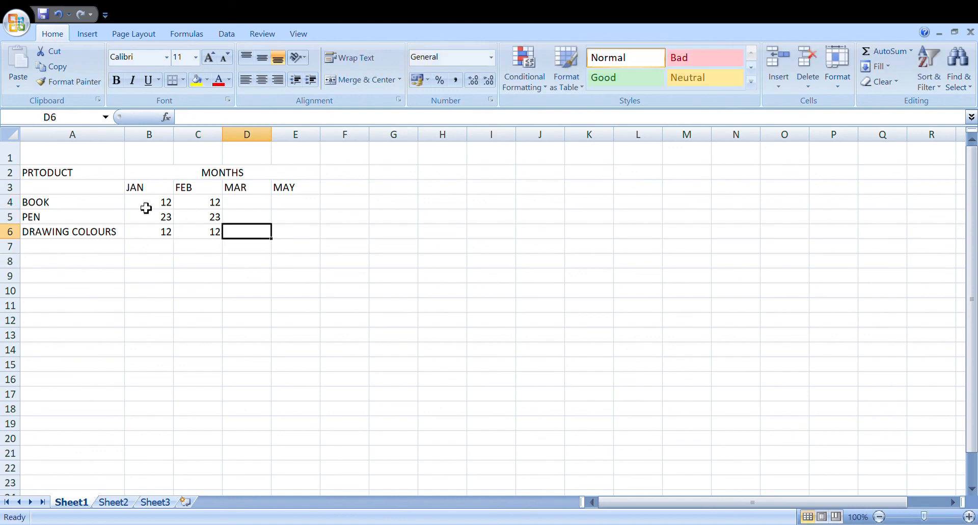
{"action": "type", "text": "10"}
{"action": "key", "text": "Up"}
{"action": "type", "text": "9"}
{"action": "key", "text": "Up"}
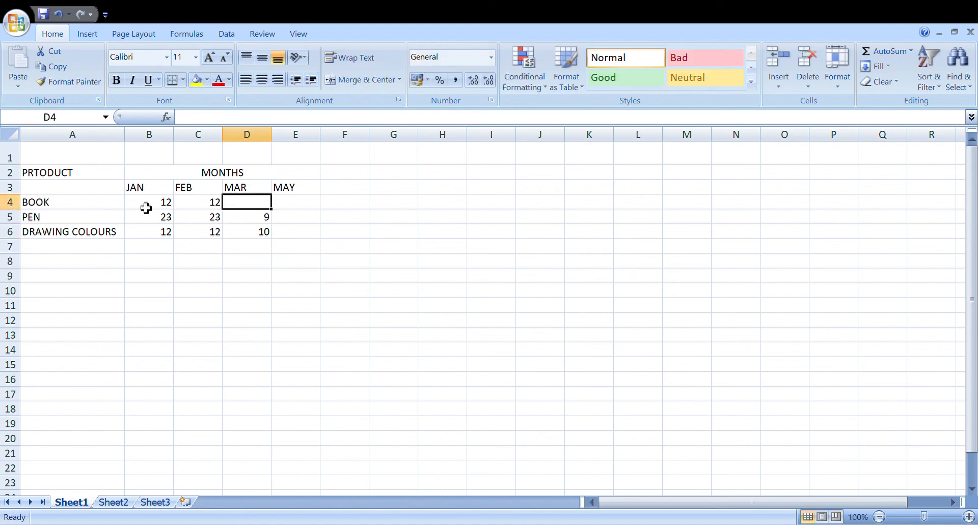
{"action": "type", "text": "8"}
{"action": "key", "text": "Right"}
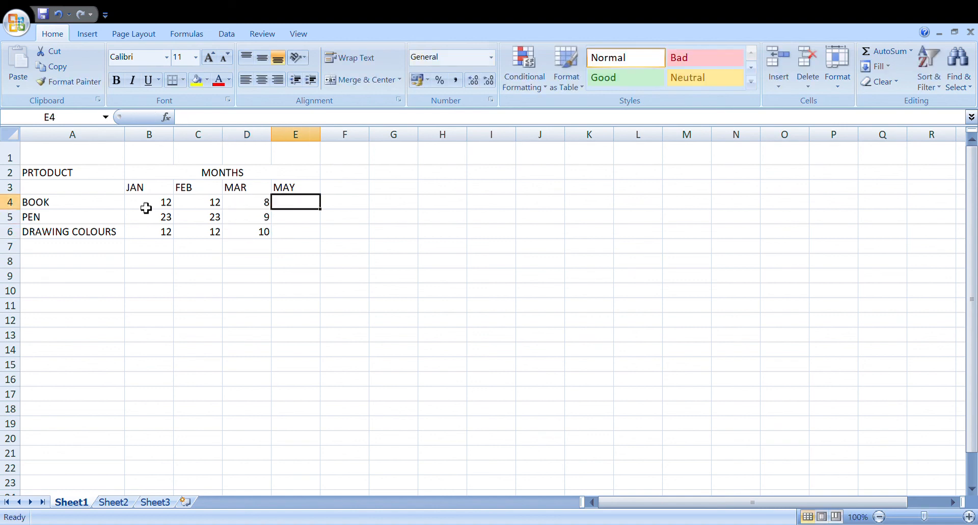
Enter the MAY figures in E4 to E6: 12 for BOOK, 11 for PEN and 23 for DRAWING COLOURS.
{"action": "type", "text": "12"}
{"action": "key", "text": "Return"}
{"action": "type", "text": "11"}
{"action": "key", "text": "Return"}
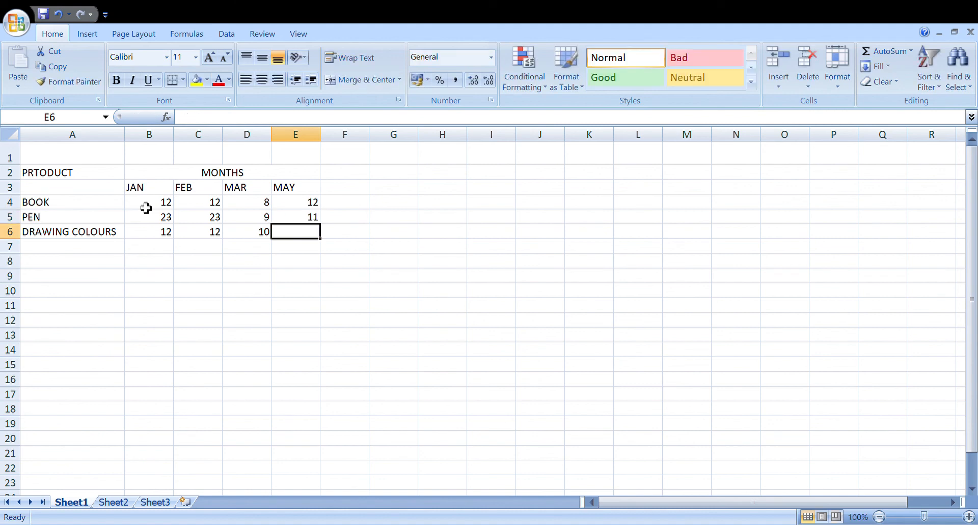
{"action": "type", "text": "23"}
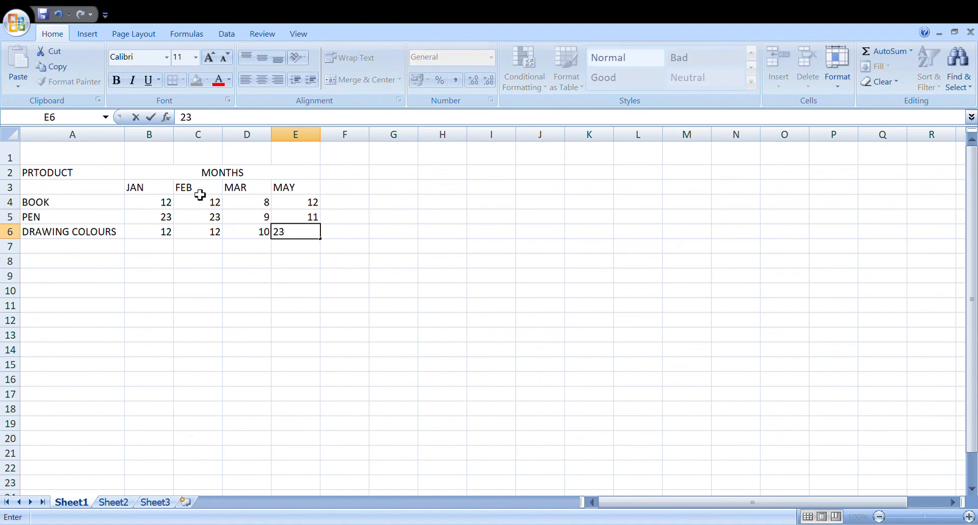
{"action": "left_click", "coordinate": [349, 264]}
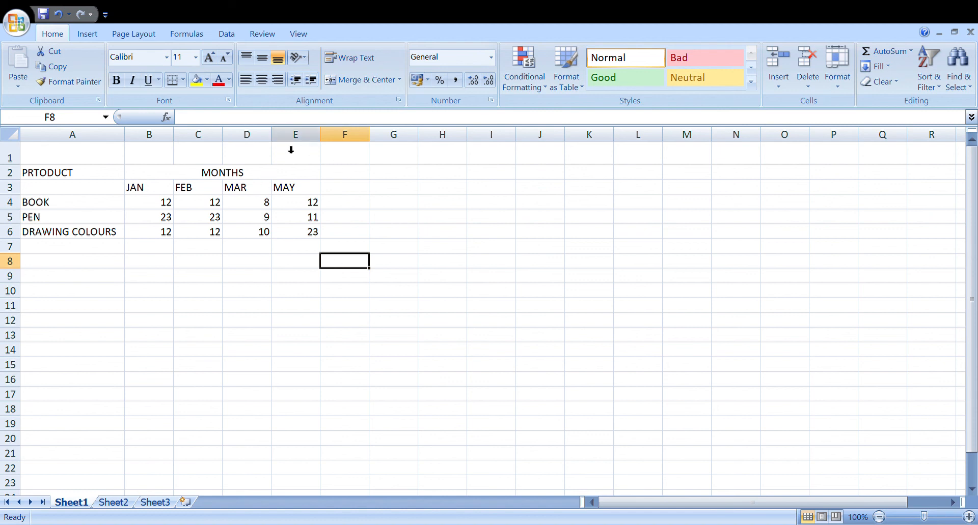
Insert a blank column before the MAY column and enter APR as its heading in E3.
{"action": "left_click", "coordinate": [315, 150]}
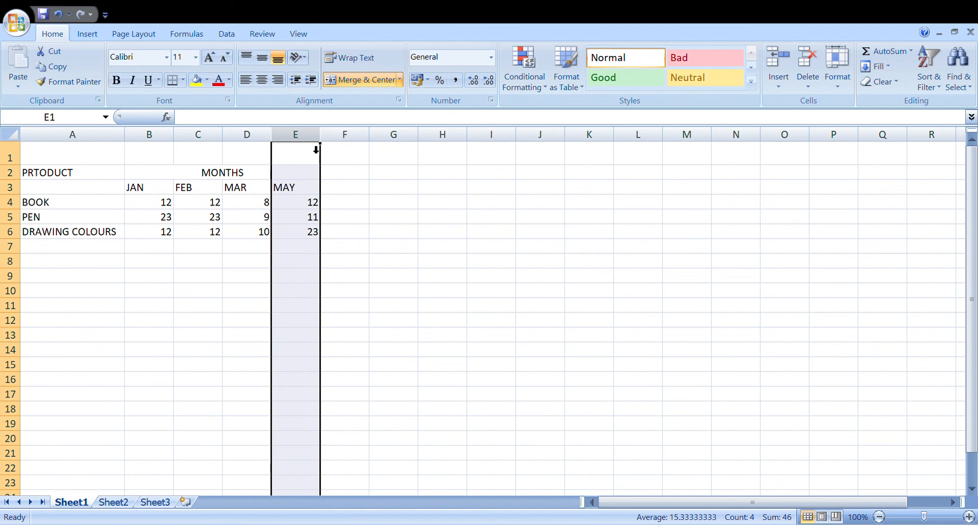
{"action": "key", "text": "ctrl+plus"}
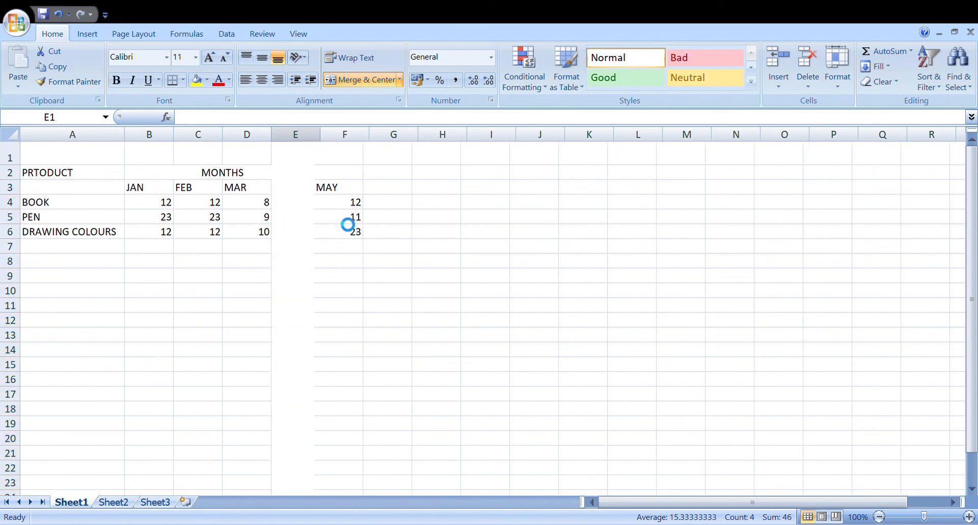
{"action": "left_click", "coordinate": [296, 192]}
{"action": "type", "text": "AP"}
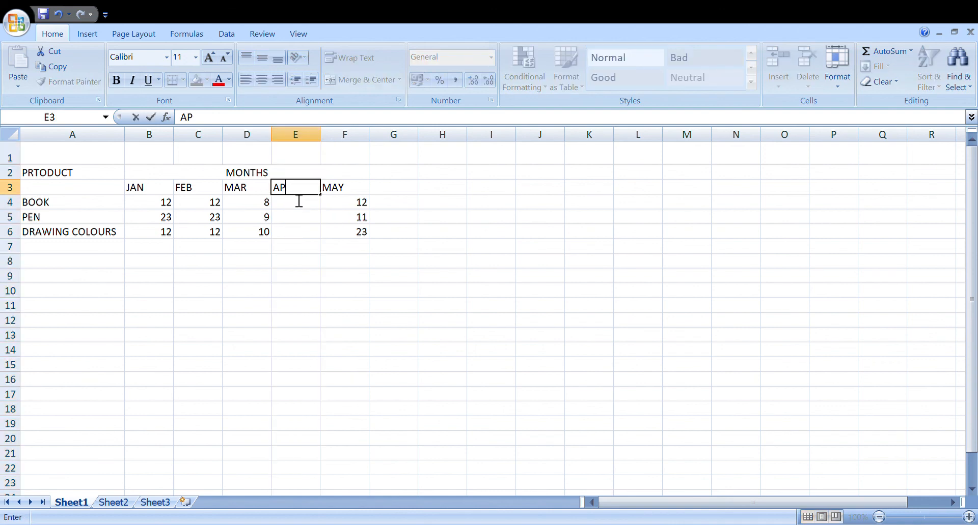
{"action": "type", "text": "R"}
{"action": "left_click", "coordinate": [332, 233]}
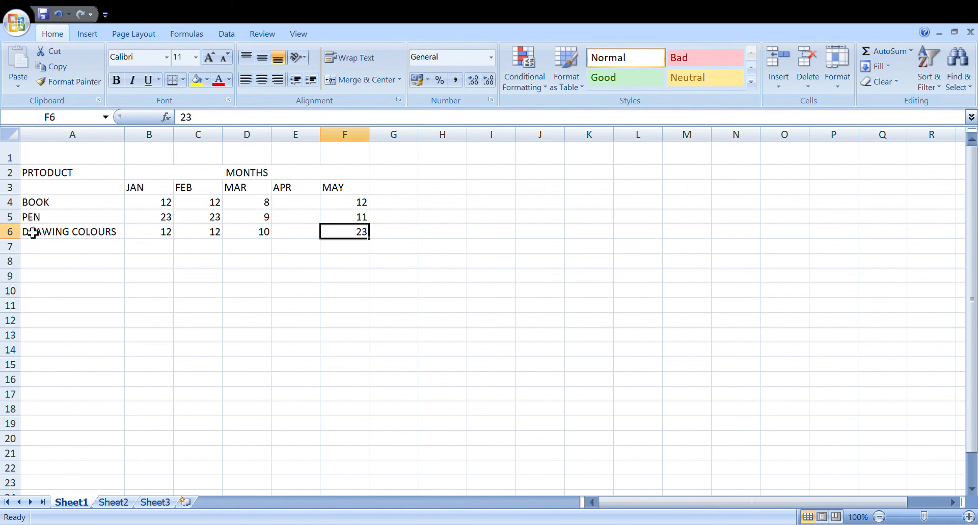
Insert a blank row above the row of month names.
{"action": "left_click", "coordinate": [11, 188]}
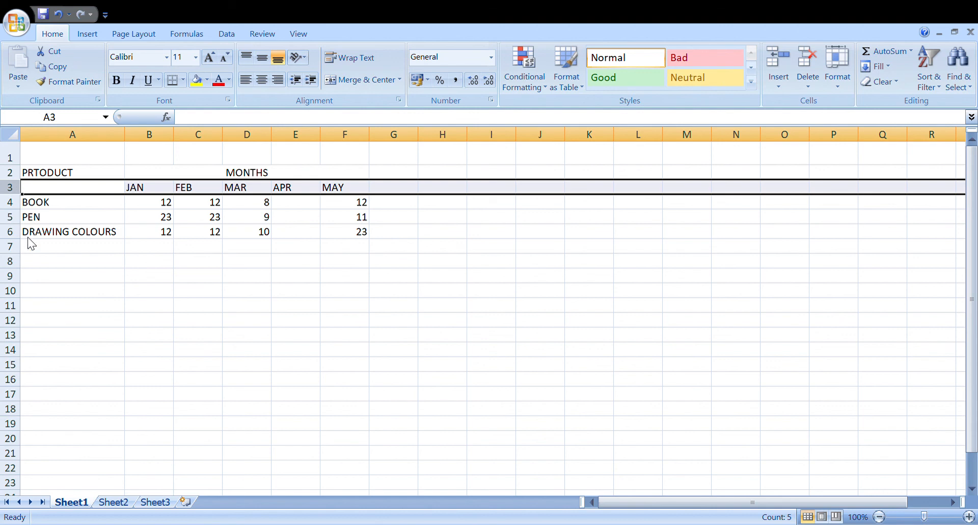
{"action": "key", "text": "ctrl+plus"}
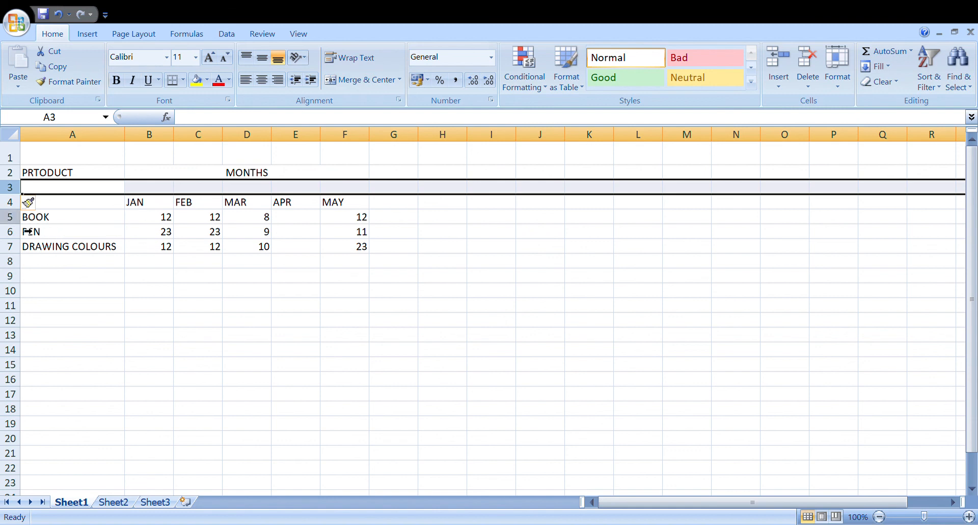
Undo the row insertion, the APR heading and the column insertion before MAY.
{"action": "key", "text": "ctrl+z"}
{"action": "key", "text": "ctrl+z"}
{"action": "key", "text": "ctrl+z"}
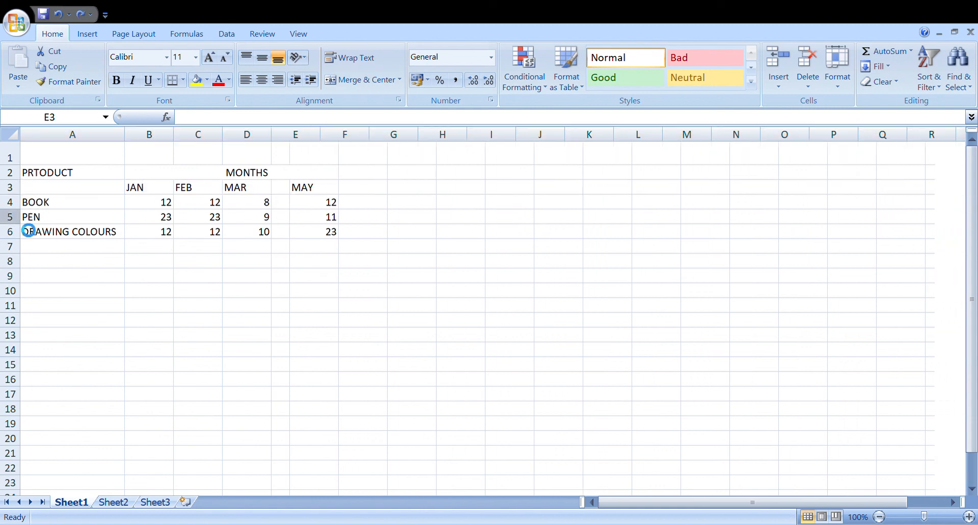
{"action": "left_click", "coordinate": [410, 219]}
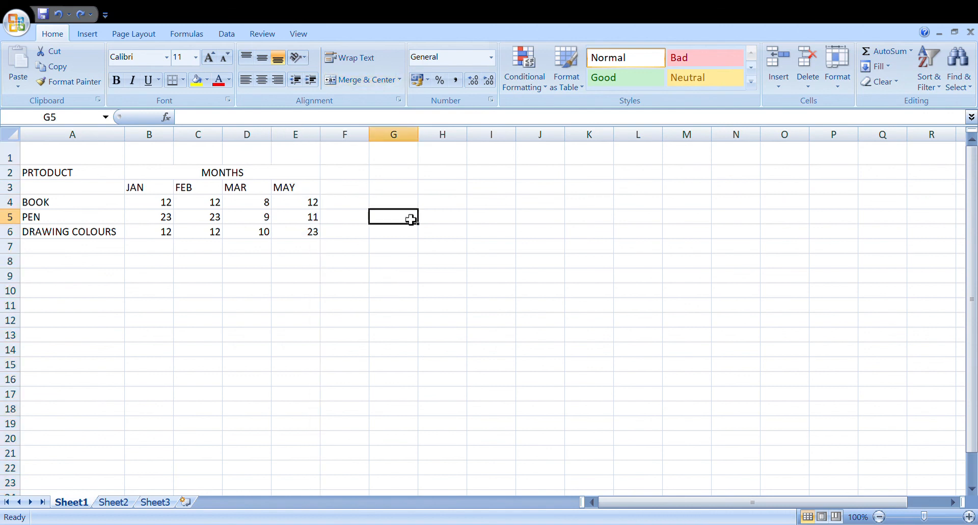
Insert a blank column before the MAY column and a blank row above the PEN row.
{"action": "left_click", "coordinate": [314, 135]}
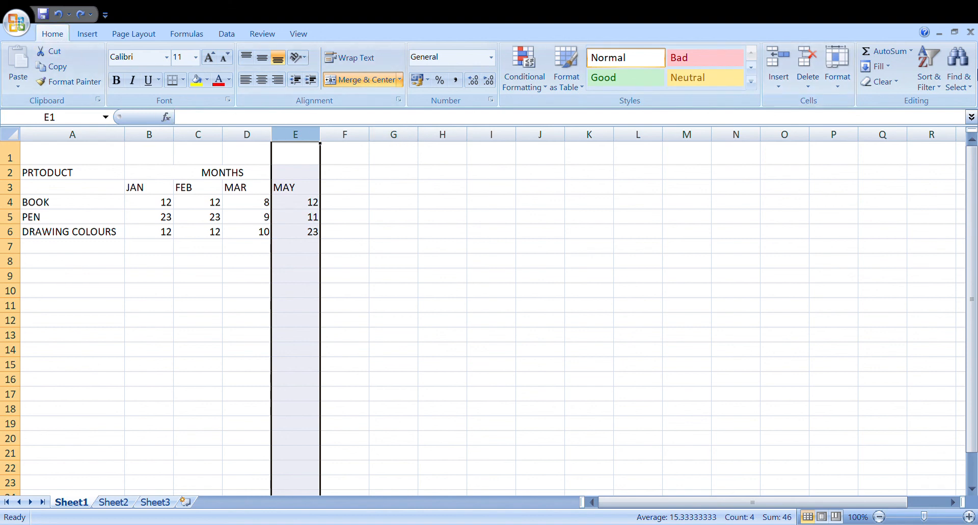
{"action": "left_click", "coordinate": [774, 62]}
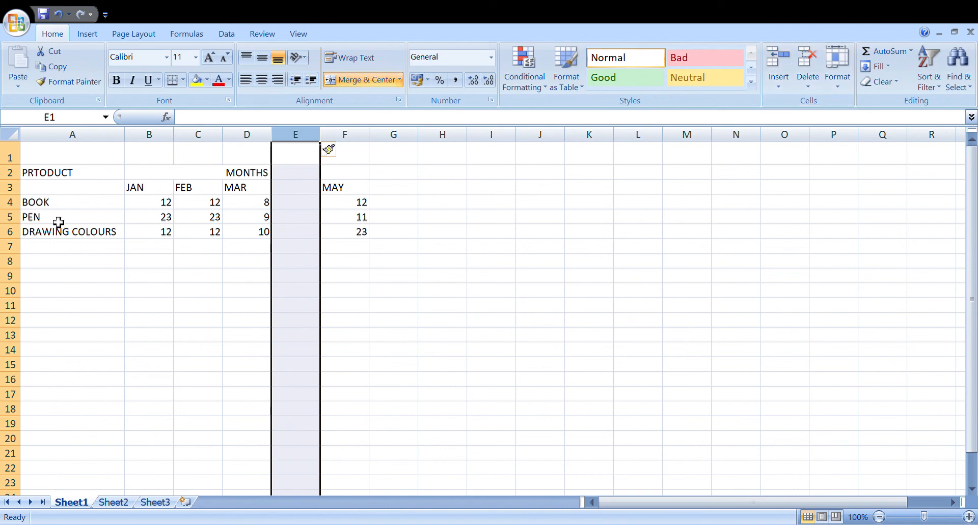
{"action": "left_click", "coordinate": [20, 223]}
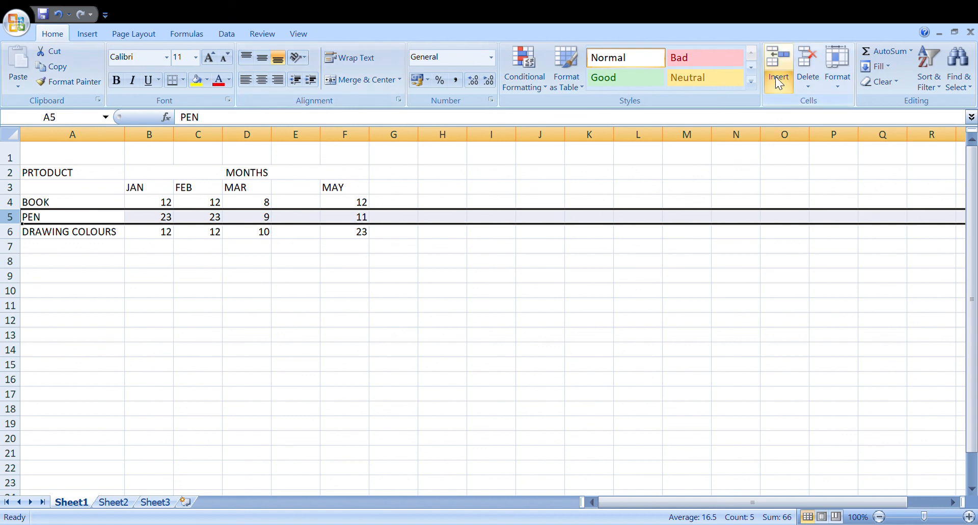
{"action": "left_click", "coordinate": [772, 62]}
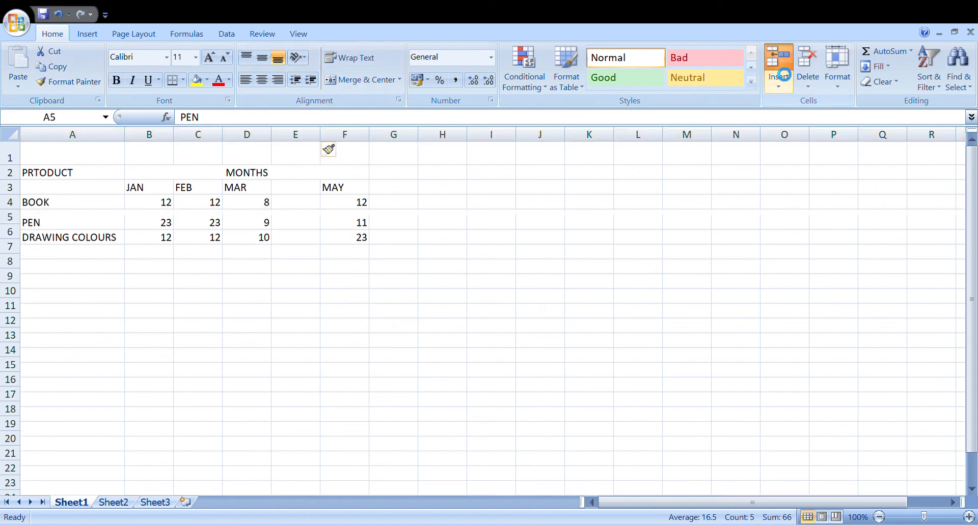